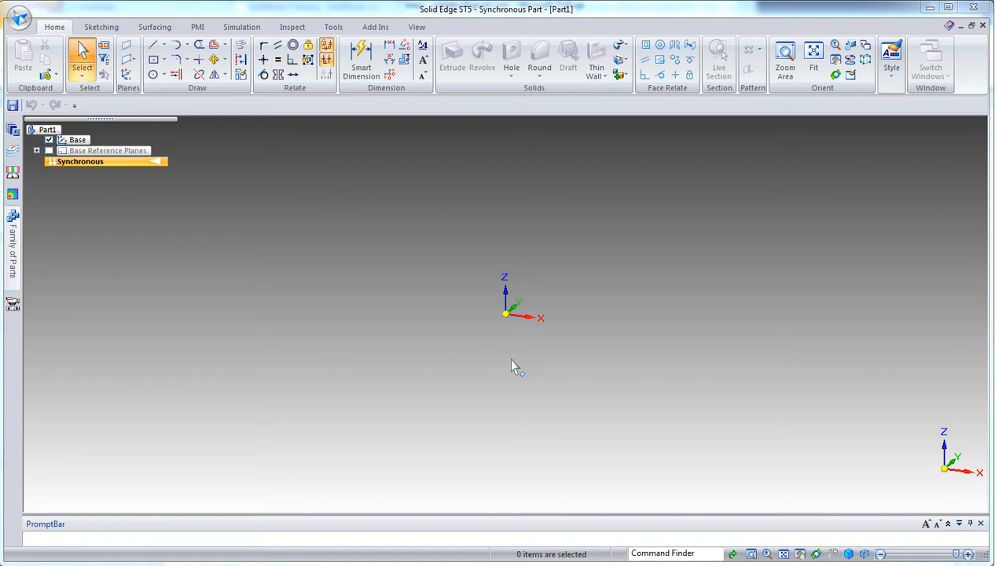
Step: Switch the interface theme to Mixe design
right_click(504, 93)
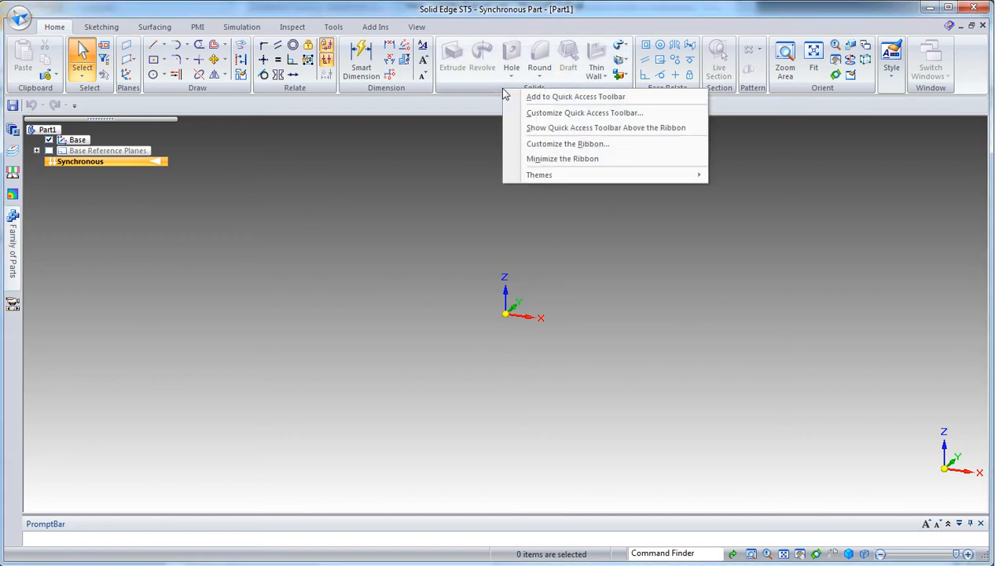
mouse_move(534, 180)
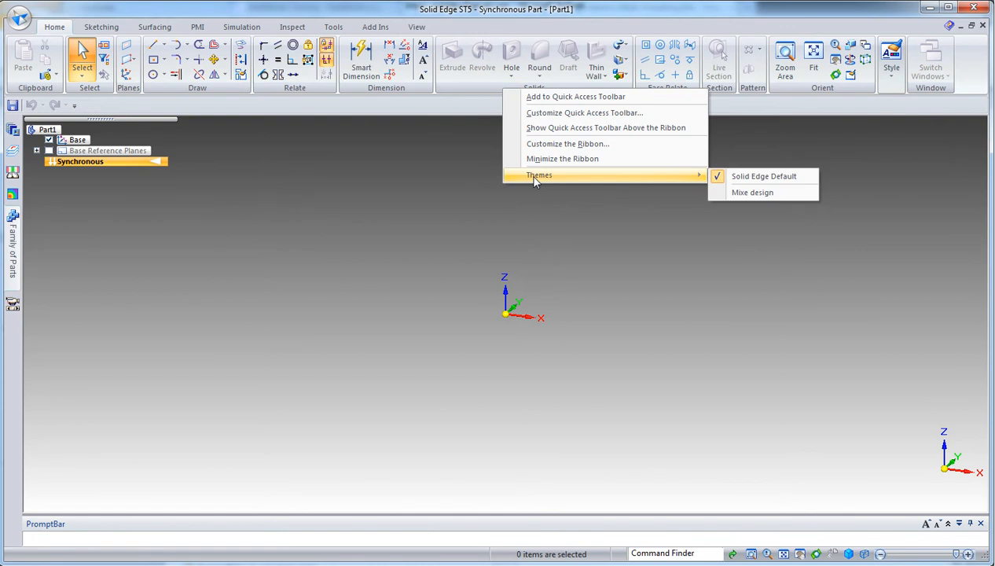
click(787, 193)
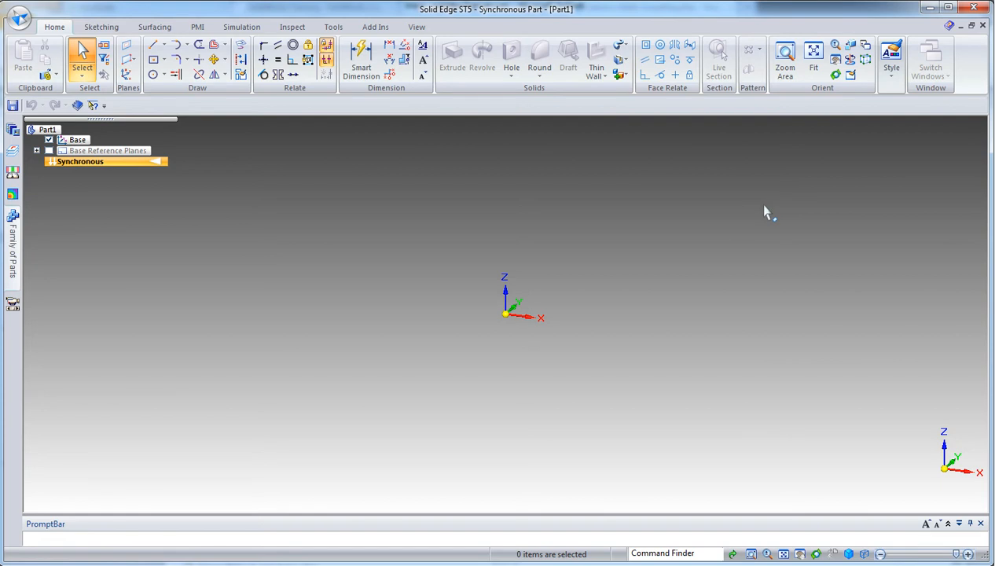
Step: Sketch two separate rectangles by center on the XZ plane, one on each side of the origin
right_click(329, 253)
click(387, 253)
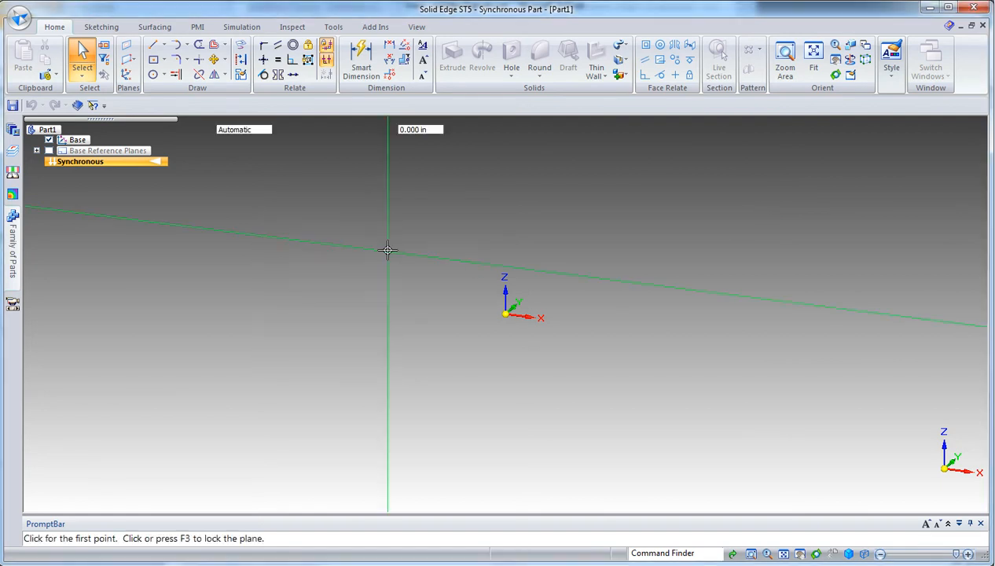
click(374, 261)
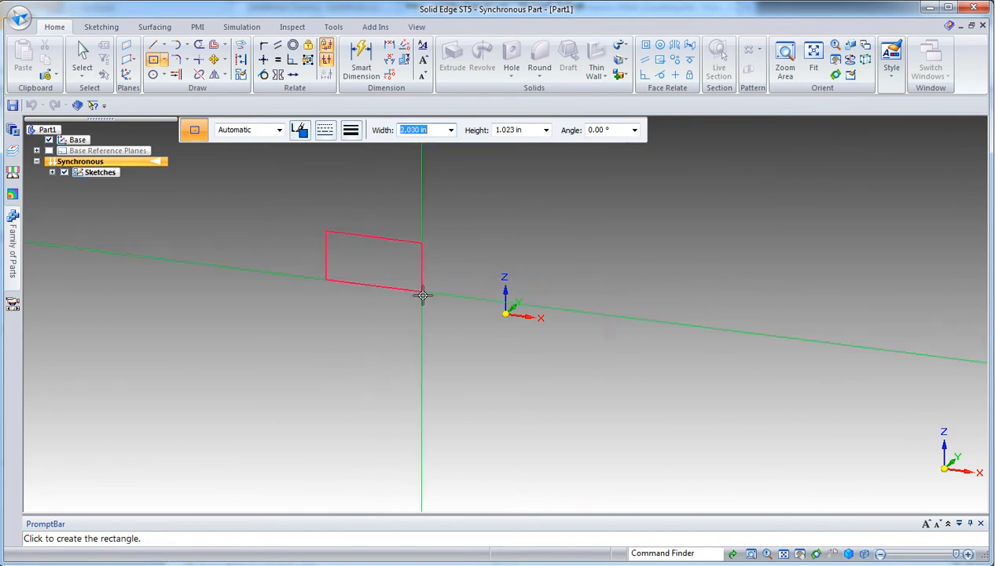
click(425, 300)
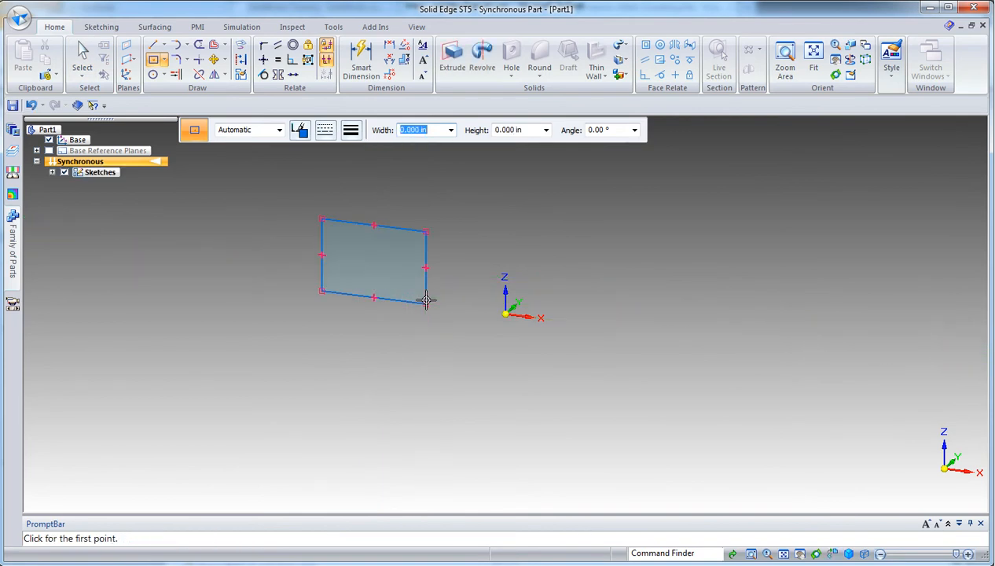
click(623, 289)
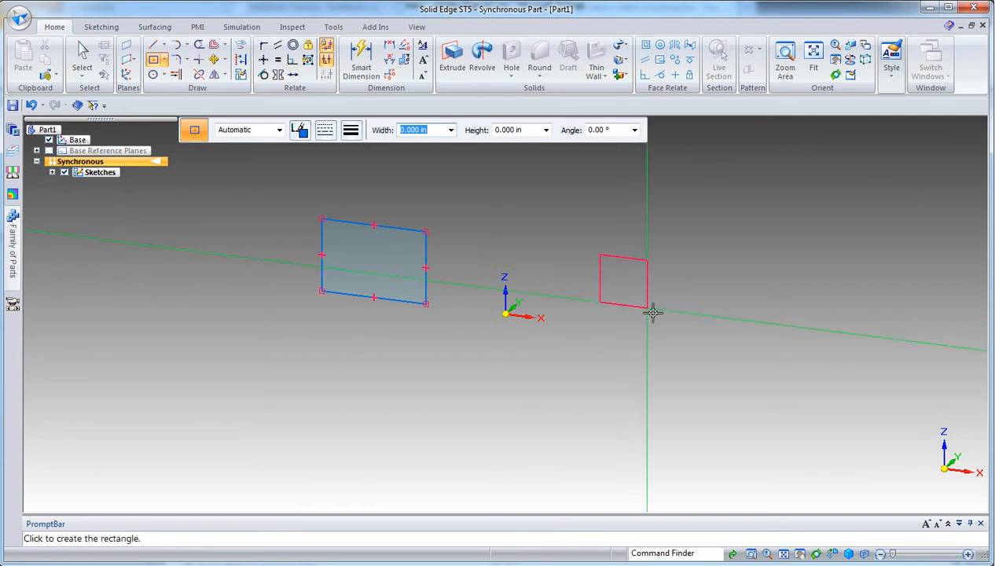
click(669, 326)
key(Escape)
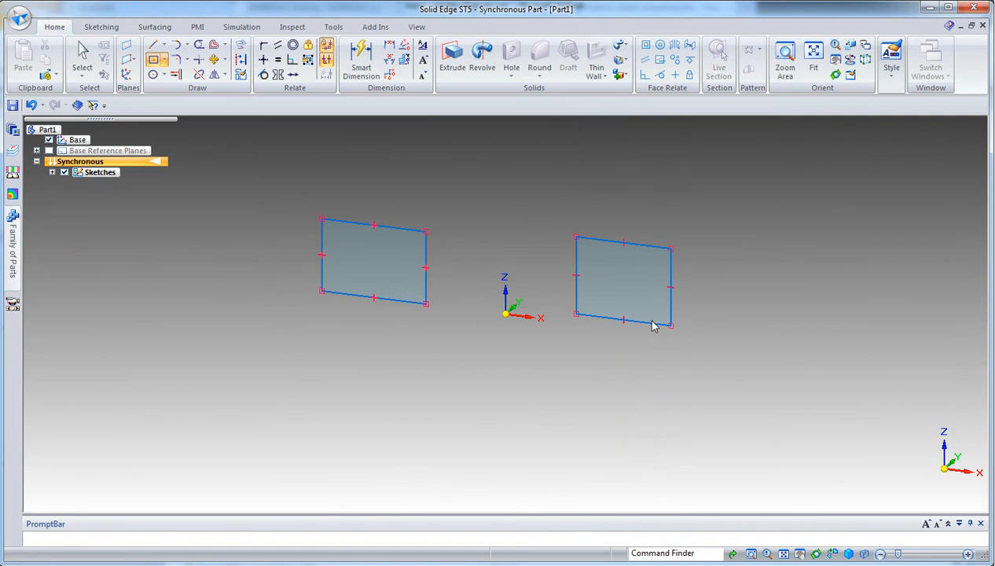
Step: Turn off Enable Regions for Sketch 2
mouse_move(582, 350)
middle_down()
mouse_move(446, 355)
mouse_move(566, 351)
mouse_move(569, 360)
middle_up()
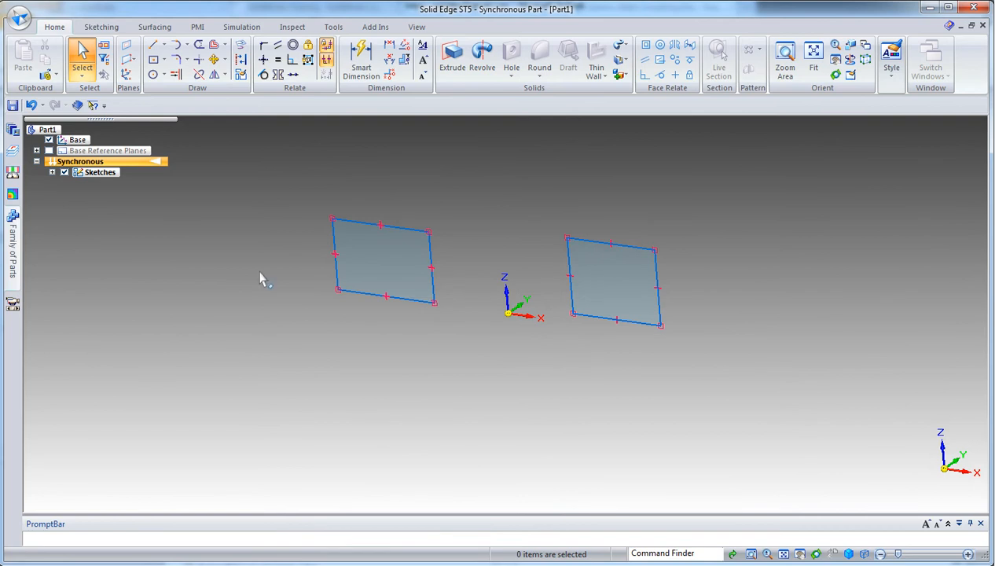
click(52, 171)
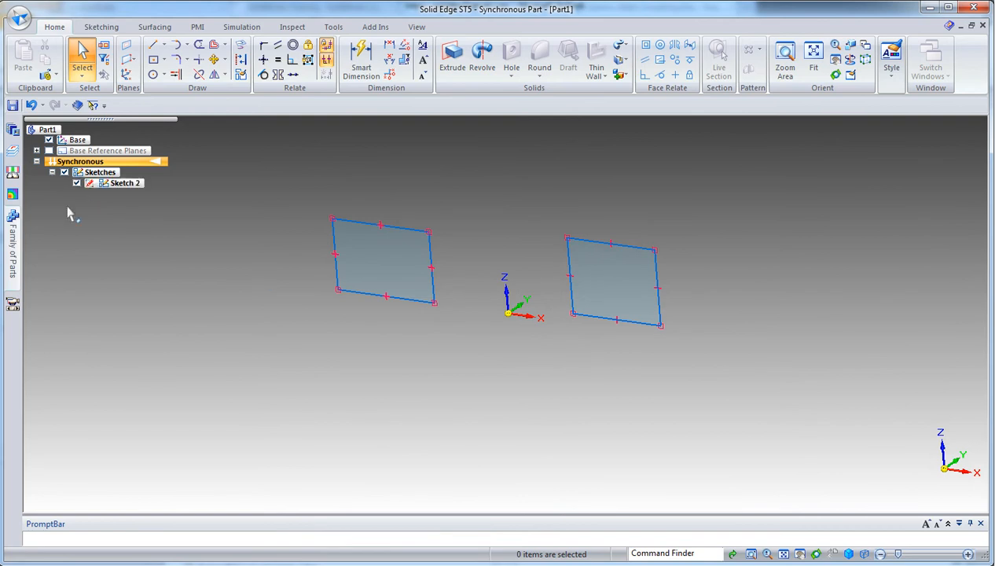
right_click(117, 183)
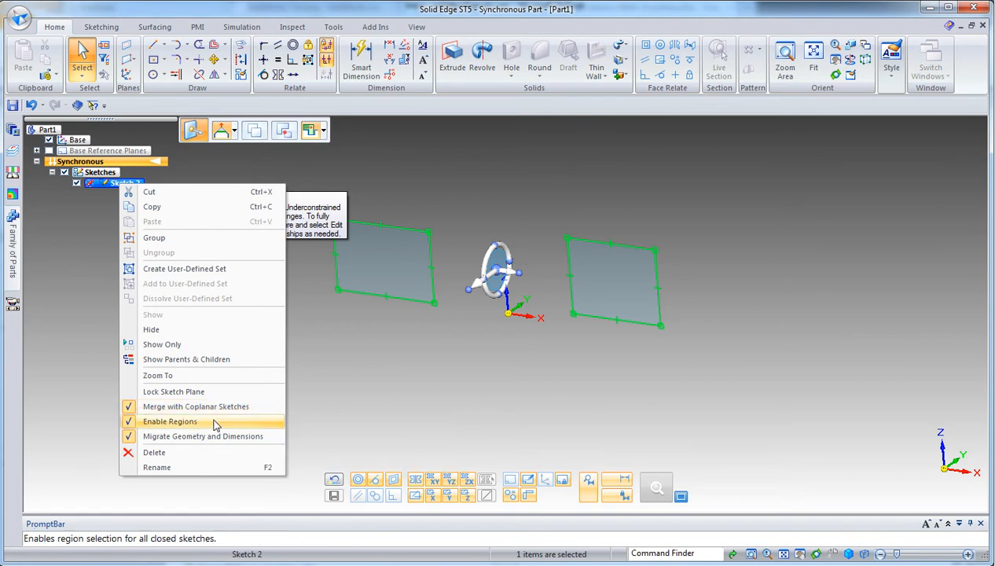
click(146, 425)
click(359, 348)
Step: Move all geometry of the rectangle on the negative X side about 2.73 in forward, off its sketch plane
drag(282, 185, 469, 348)
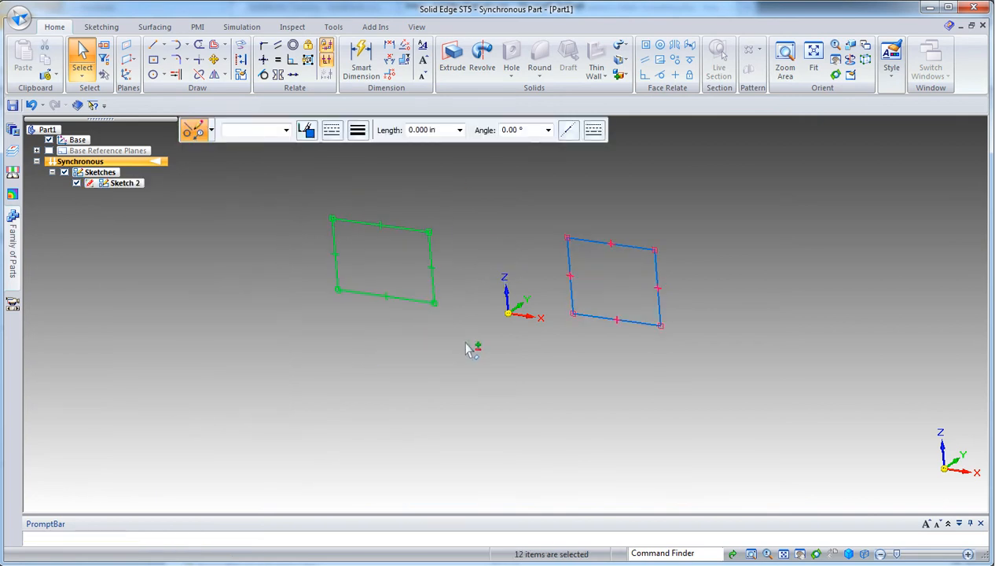
click(211, 131)
click(215, 166)
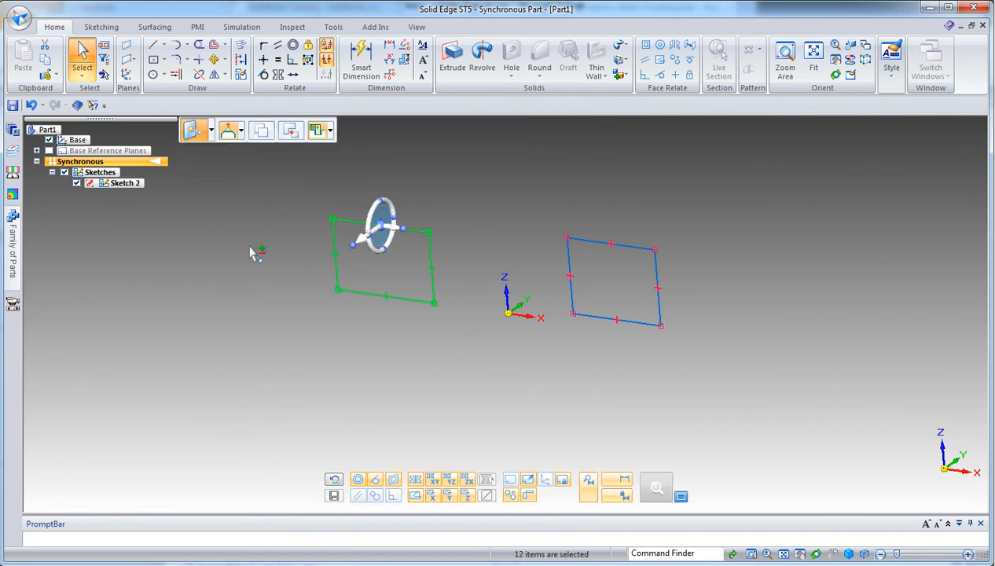
click(362, 244)
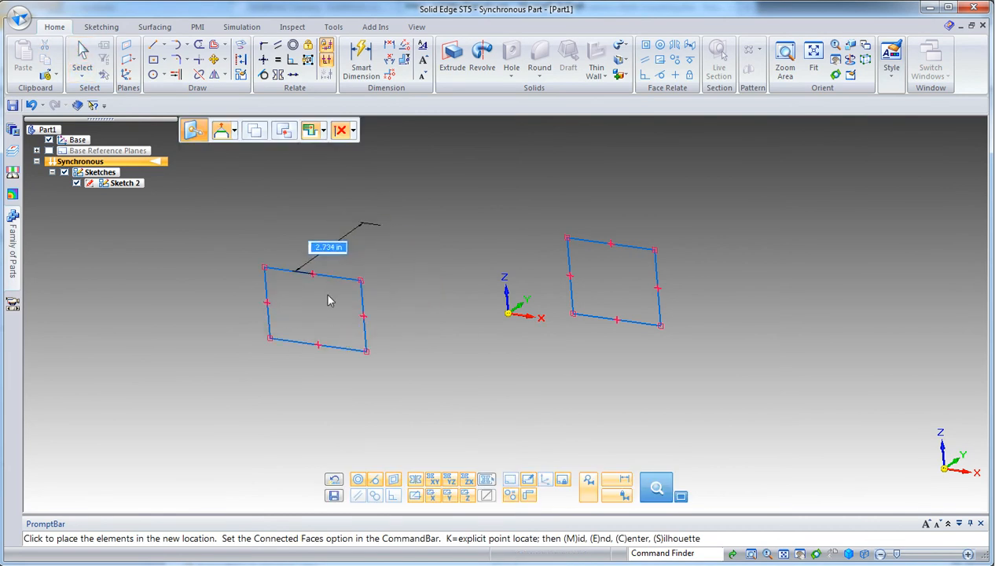
click(329, 301)
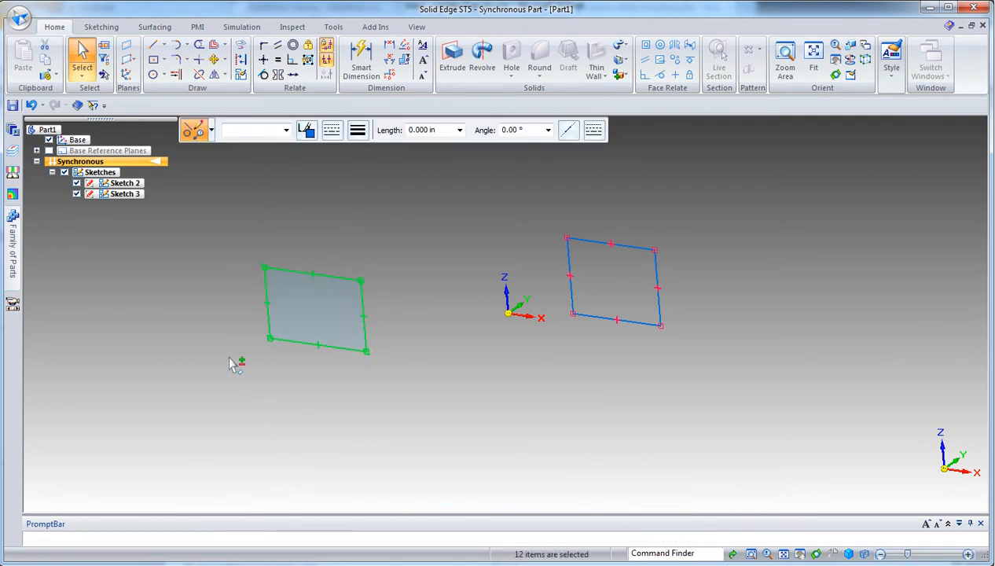
click(210, 325)
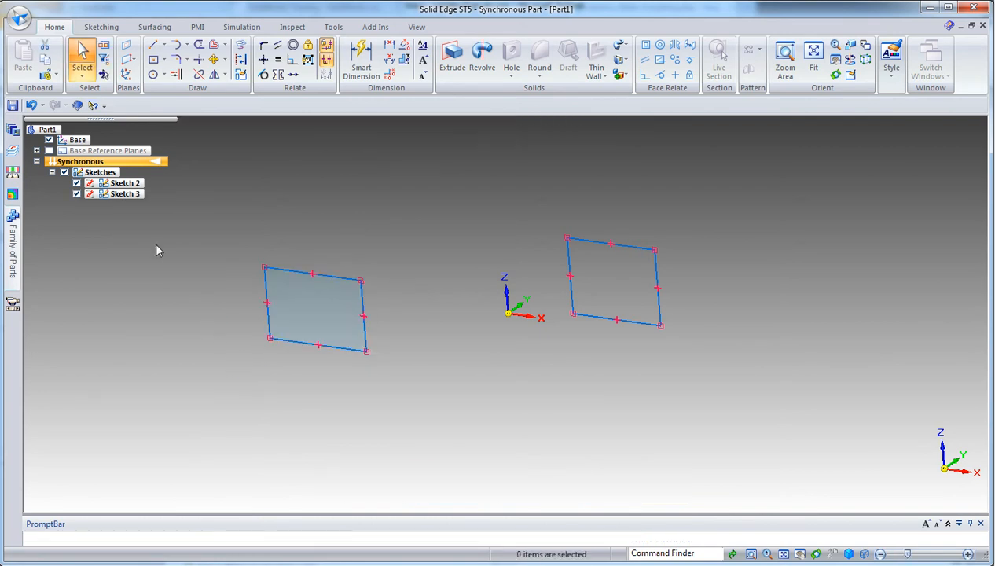
Step: Check the sketch options of Sketch 3, and turn Enable Regions back on for Sketch 2
right_click(125, 194)
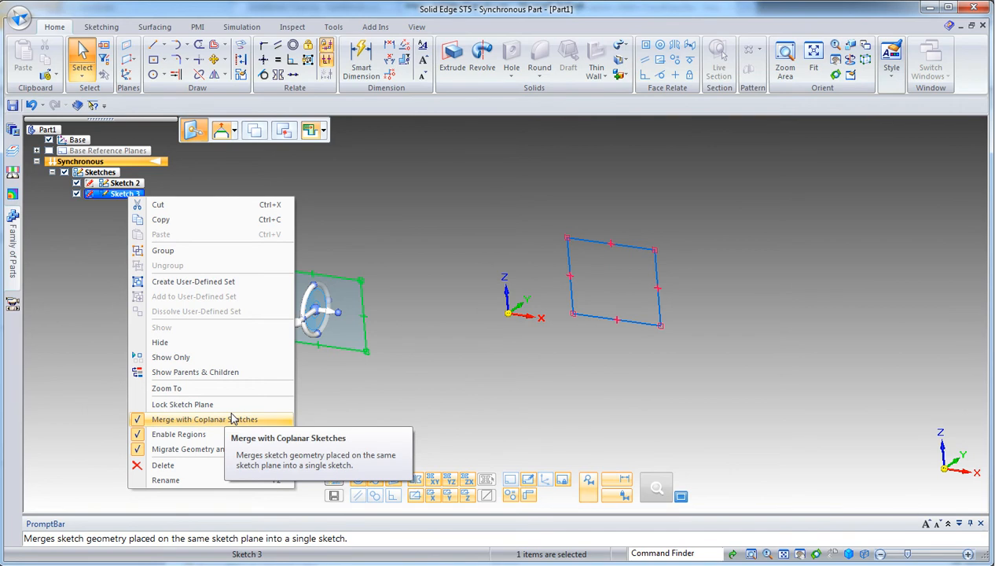
key(Escape)
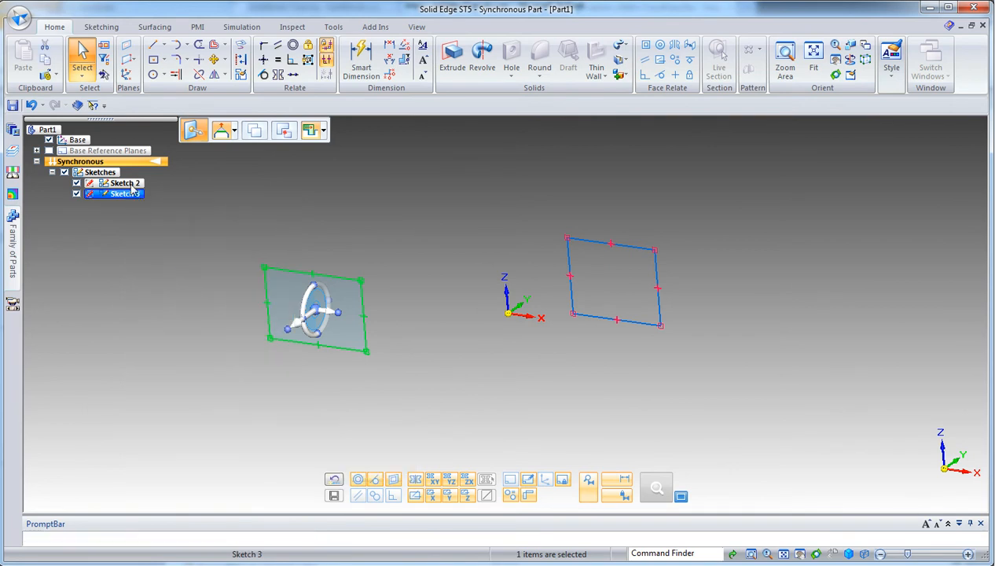
right_click(132, 183)
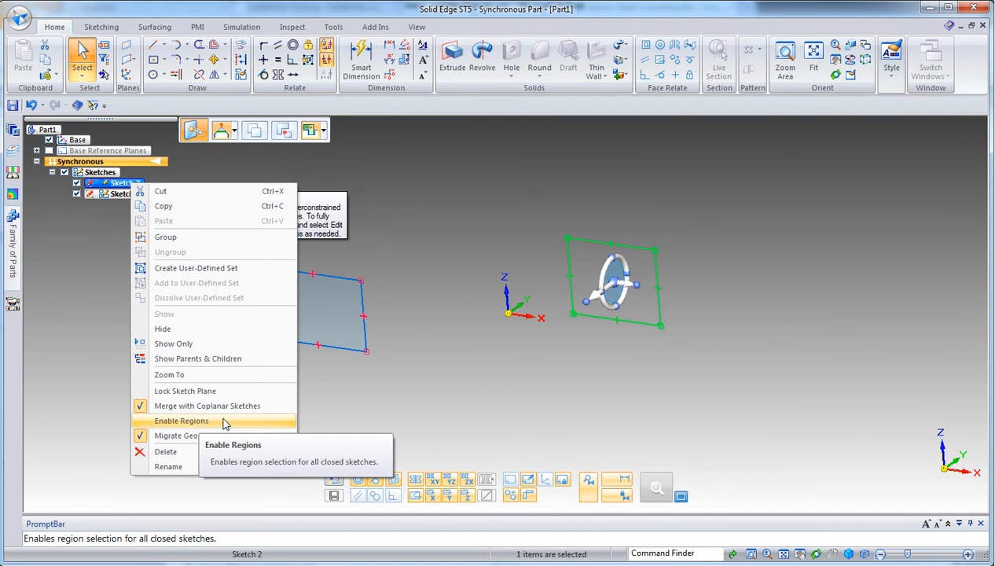
click(225, 422)
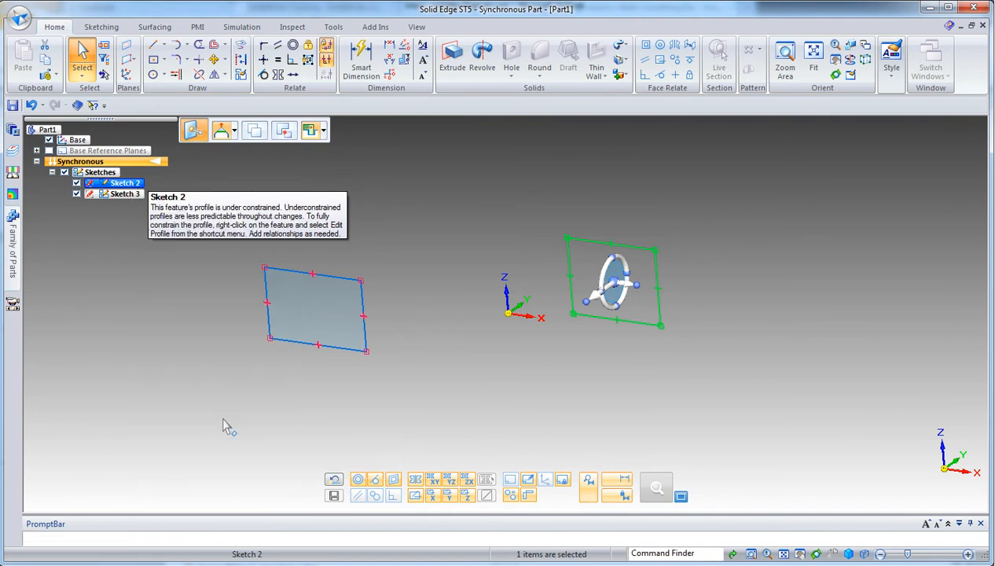
Step: Undo the region changes, the rectangle move and both rectangles, back to the empty part
key(ctrl+z)
key(ctrl+z)
key(ctrl+z)
key(ctrl+z)
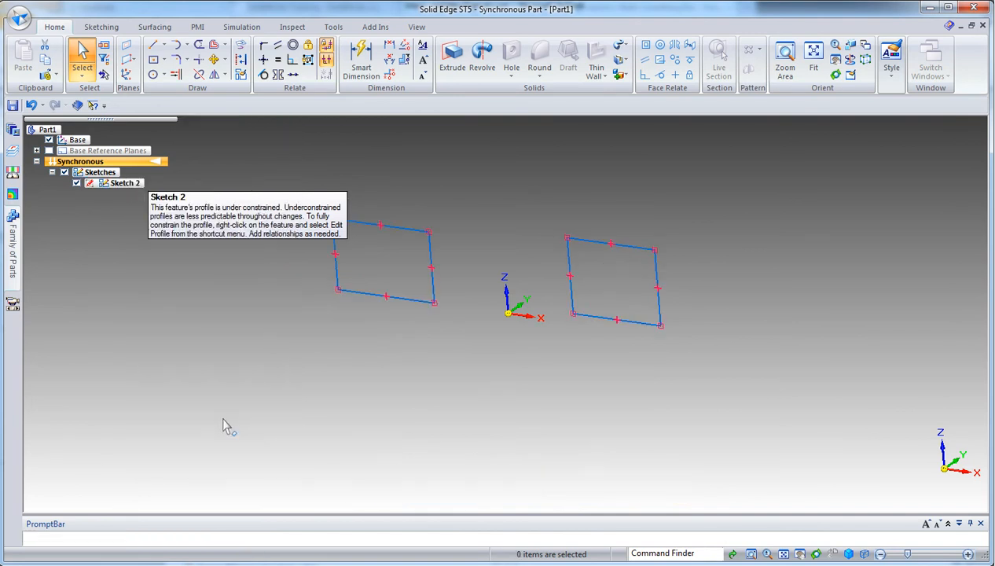
key(ctrl+z)
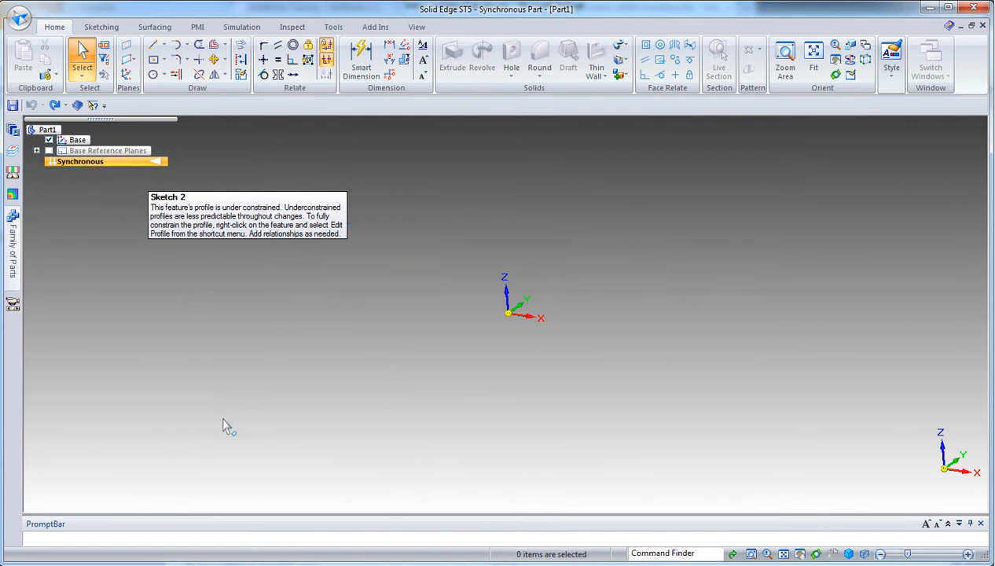
Step: Sketch one rectangle by center on the XZ plane, on the negative X side of the origin
right_click(218, 391)
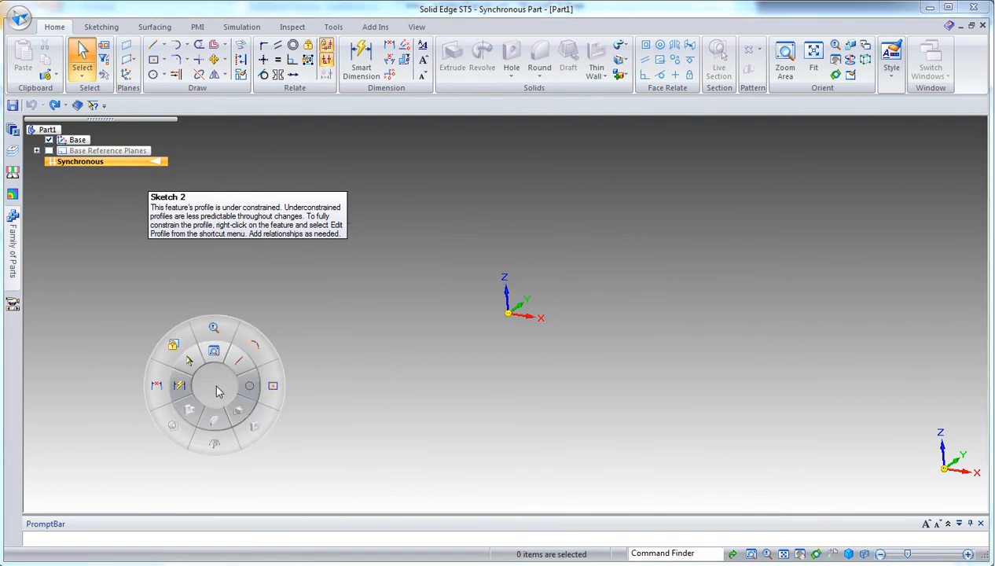
click(271, 386)
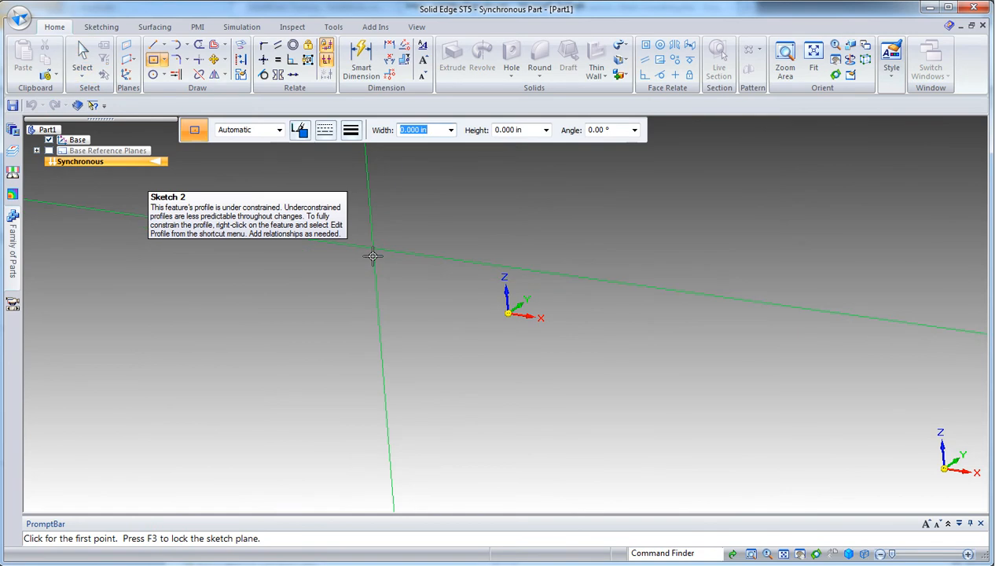
click(371, 255)
click(427, 301)
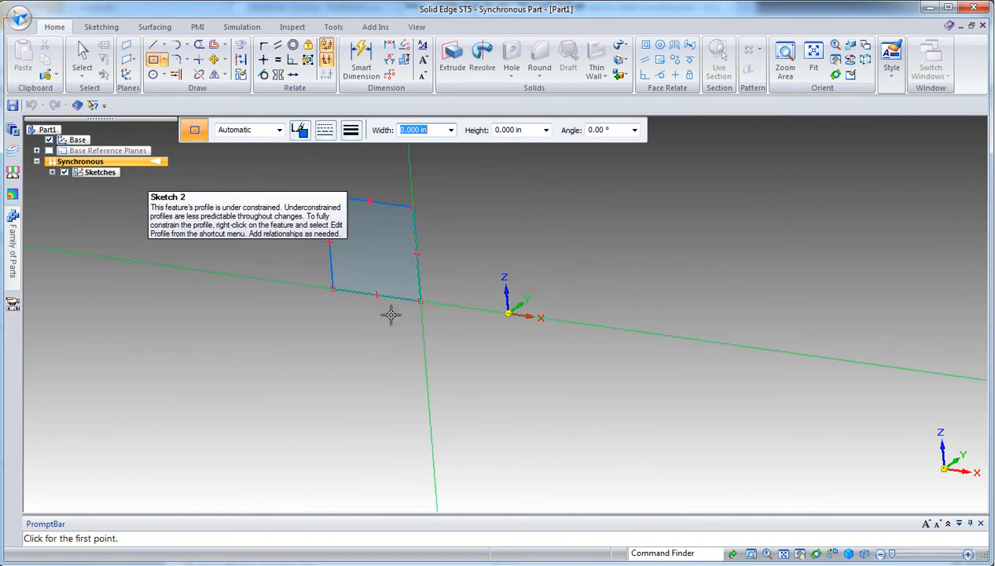
key(Escape)
Step: Turn off Merge with Coplanar Sketches, Enable Regions, and Migrate Geometry and Dimensions for Sketch 4
scroll(263, 316, down, 2)
shift+middle_drag(264, 316, 274, 338)
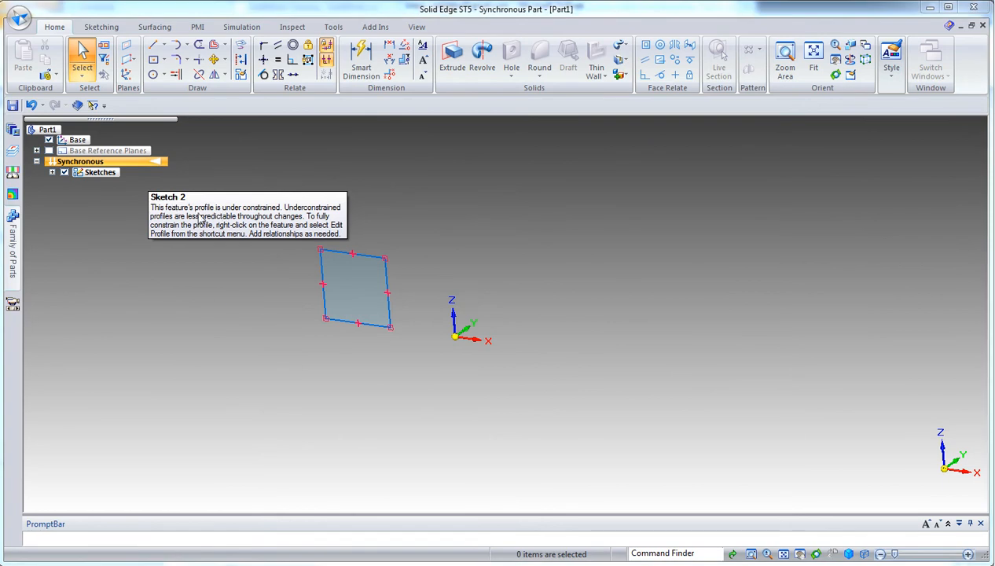
scroll(227, 292, up, 1)
scroll(227, 292, up, 2)
mouse_move(231, 299)
shift+middle_down()
mouse_move(257, 295)
mouse_move(247, 277)
mouse_move(243, 326)
mouse_move(252, 321)
shift+middle_up()
scroll(268, 312, down, 2)
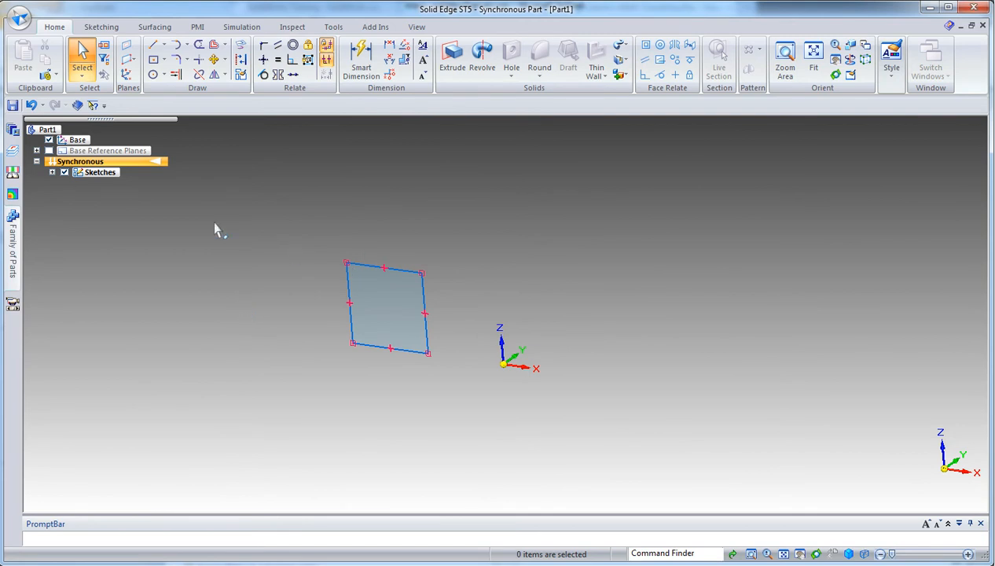
click(52, 172)
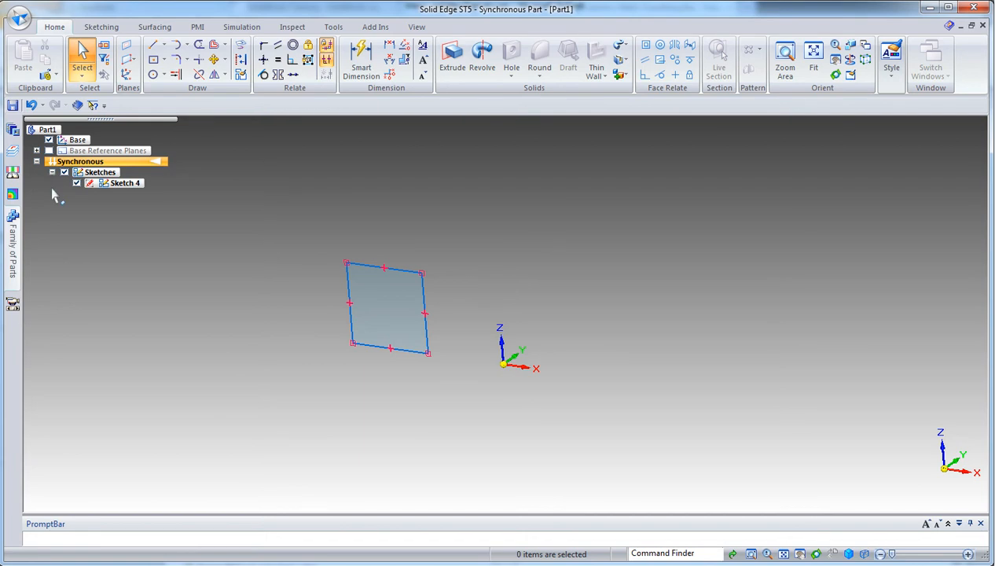
right_click(121, 185)
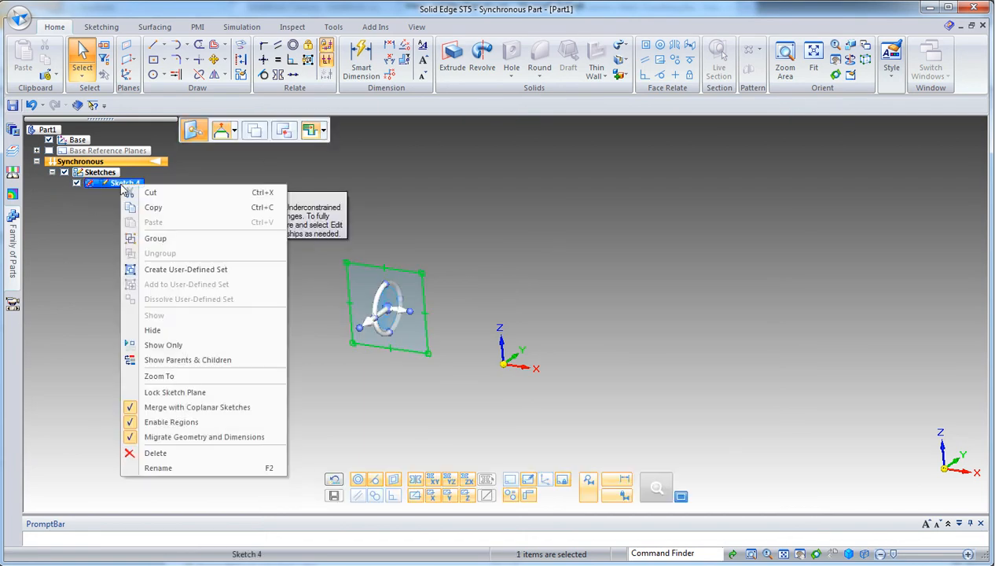
click(265, 407)
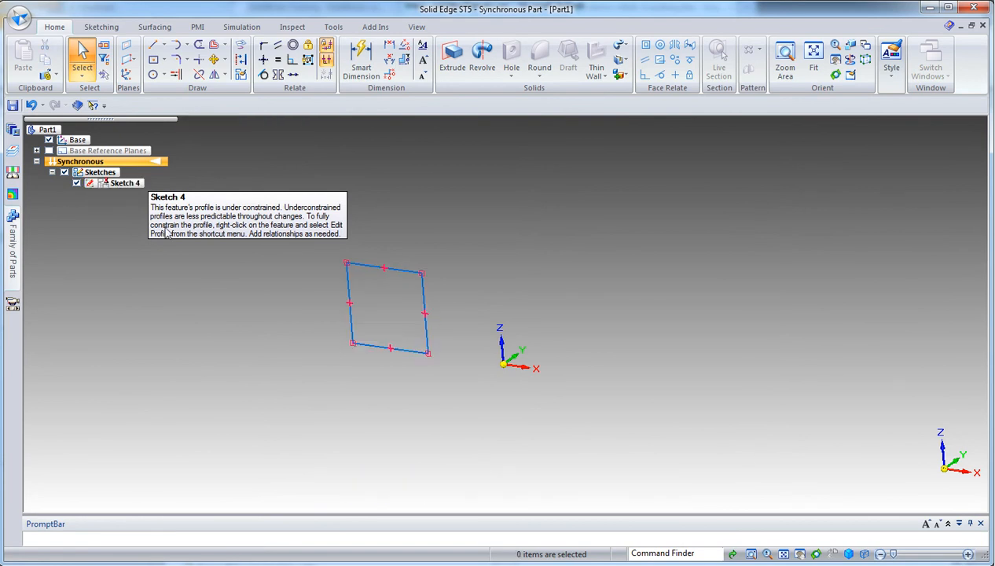
click(125, 184)
right_click(125, 185)
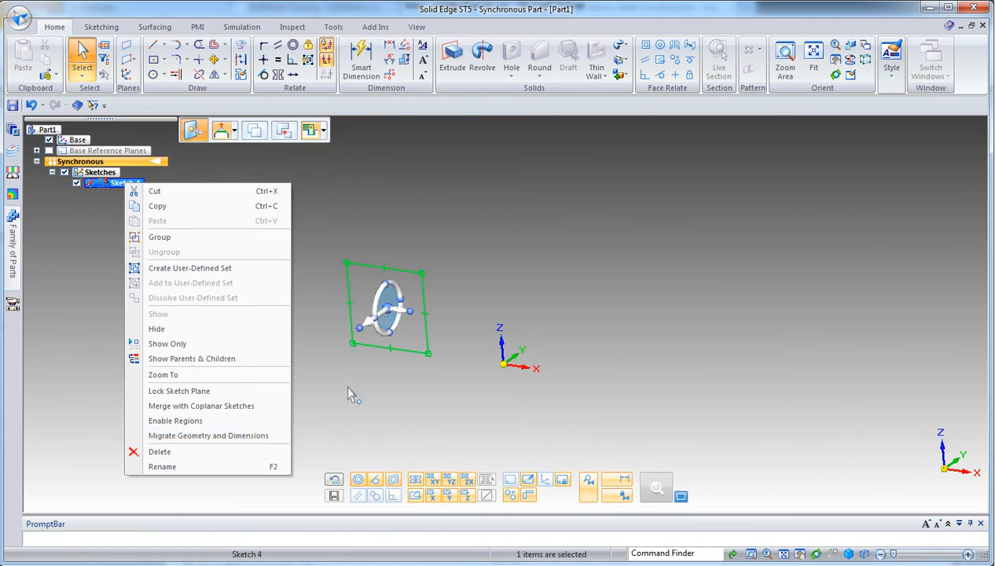
key(Escape)
Step: Sketch a second rectangle by center on the same plane, on the positive X side of the origin
scroll(307, 370, down, 1)
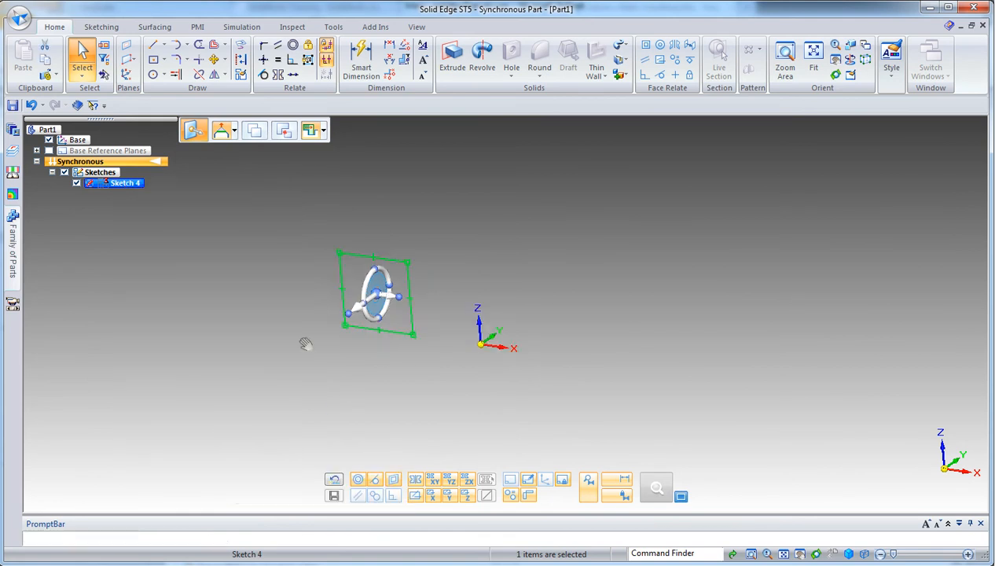
right_click(229, 246)
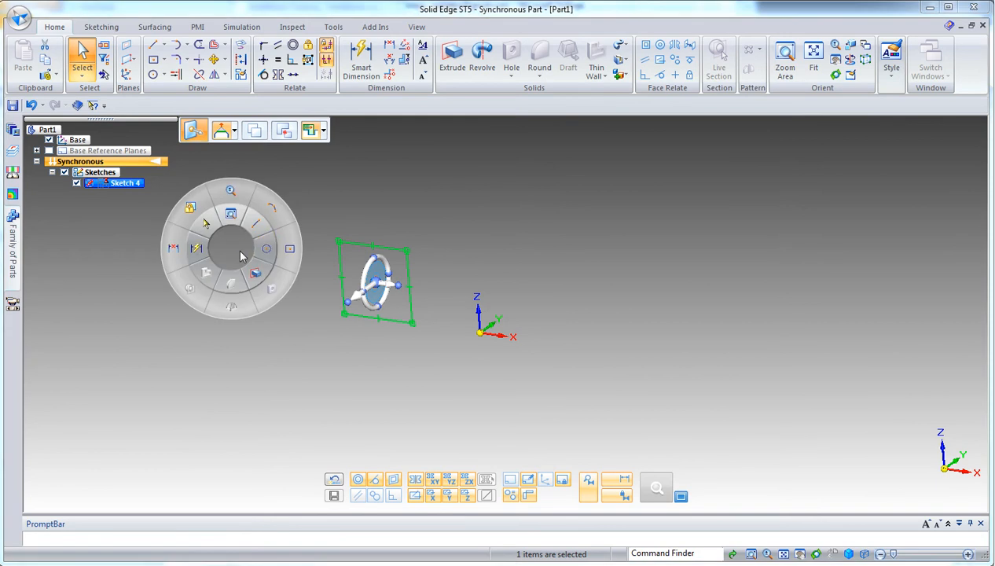
click(289, 248)
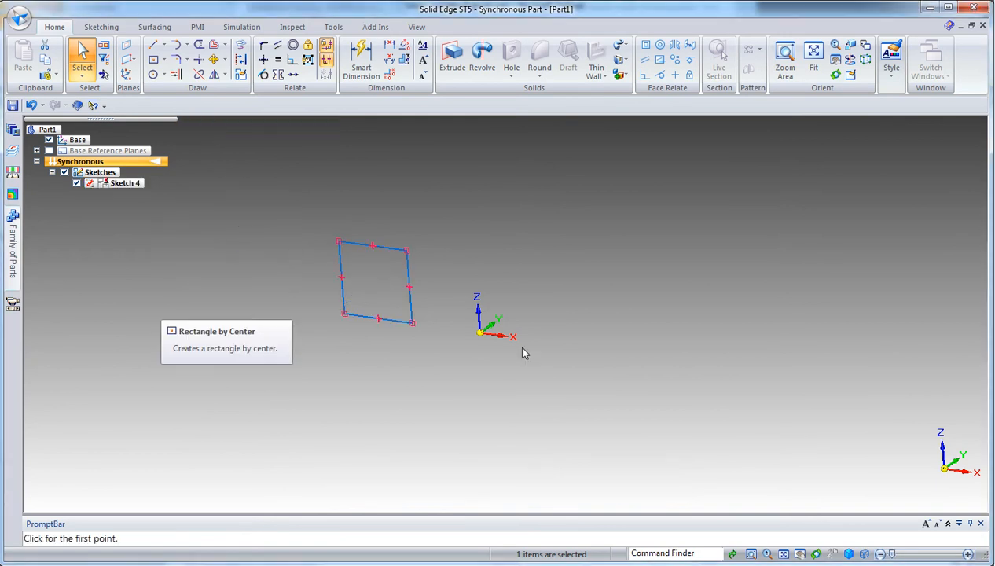
click(590, 313)
click(638, 361)
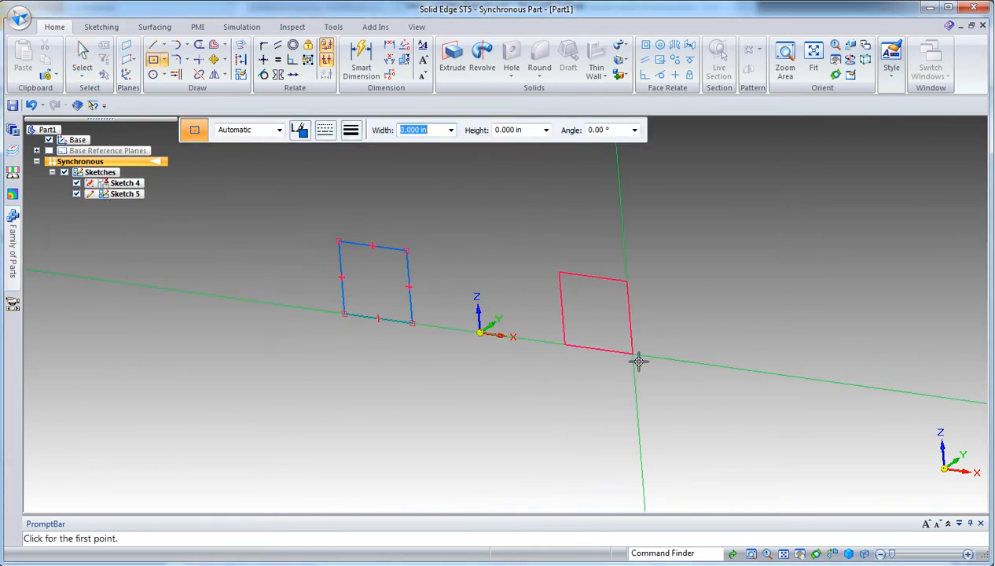
Step: Finish the second rectangle and review the Merge with Coplanar Sketches option of Sketch 4
key(Escape)
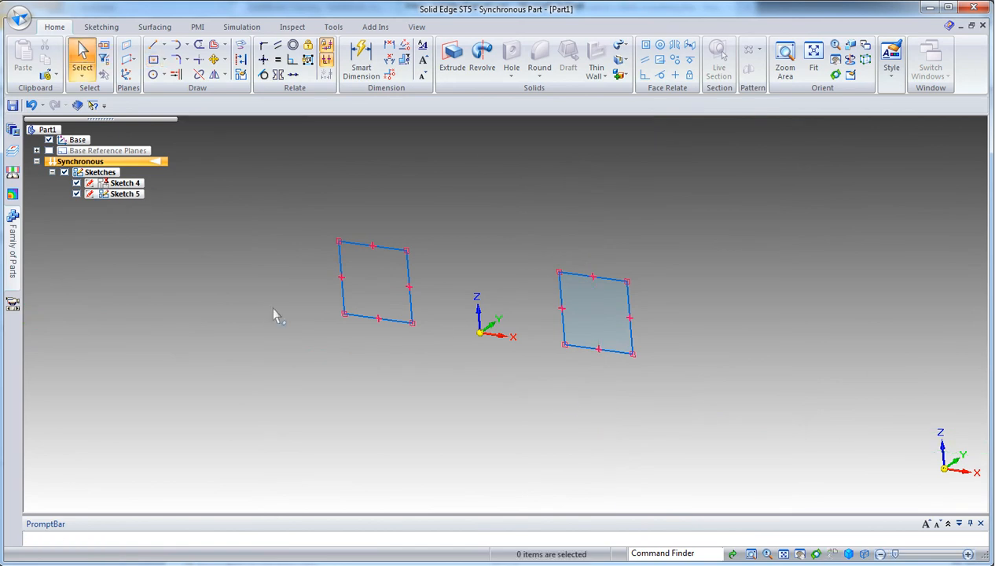
right_click(111, 184)
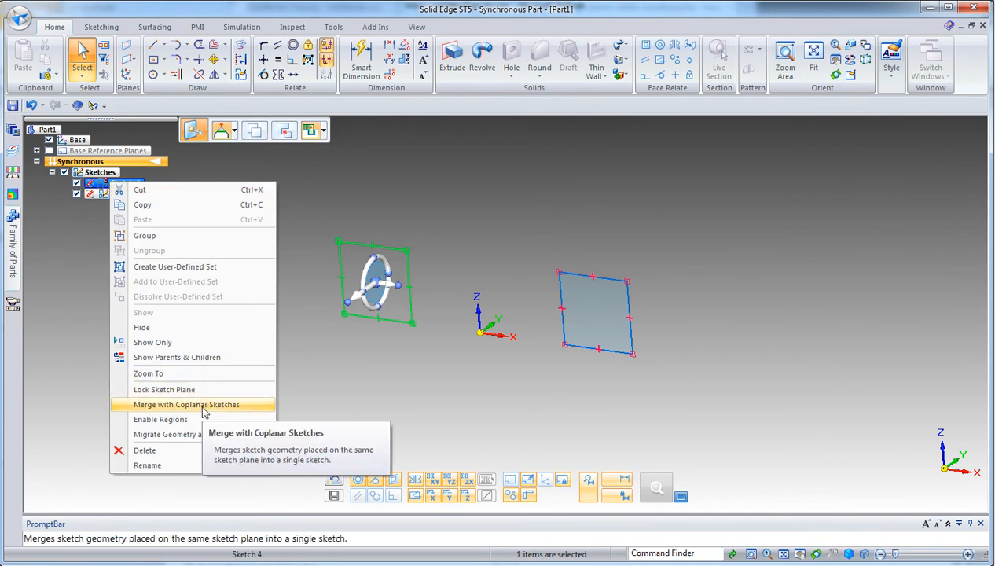
click(203, 405)
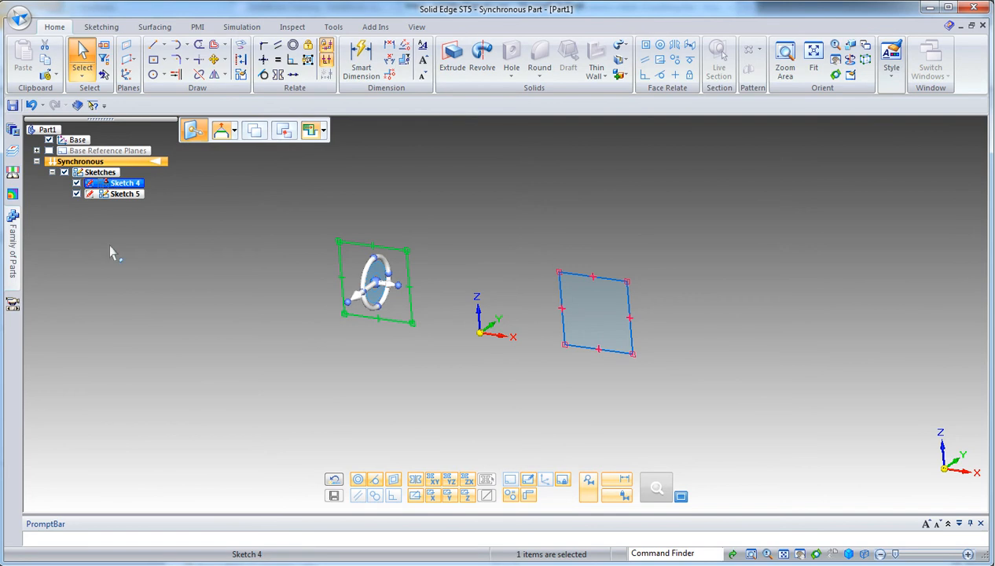
Step: Sketch a third rectangle by center on the same plane, beyond the Sketch 5 rectangle on the positive X side
scroll(245, 315, down, 3)
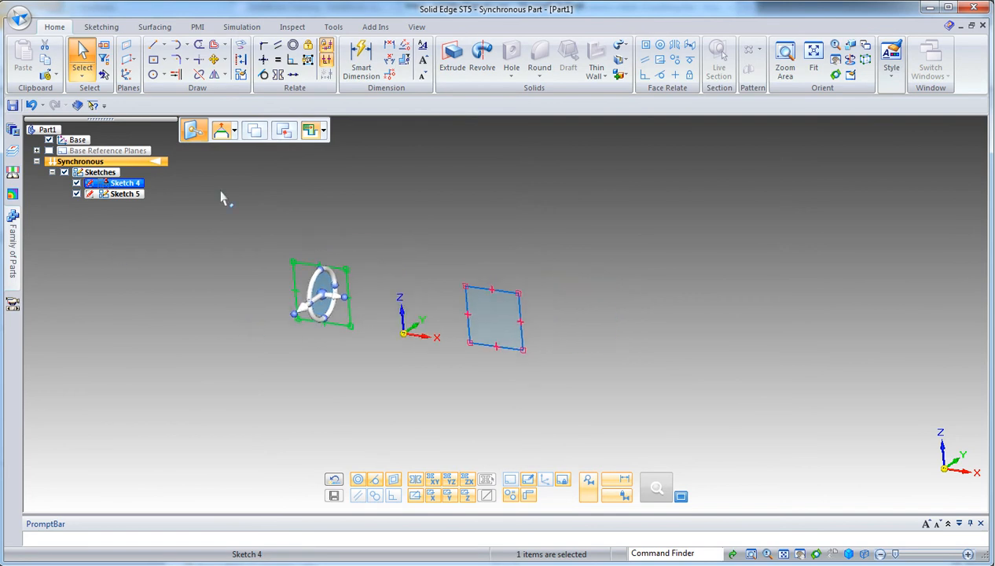
click(153, 59)
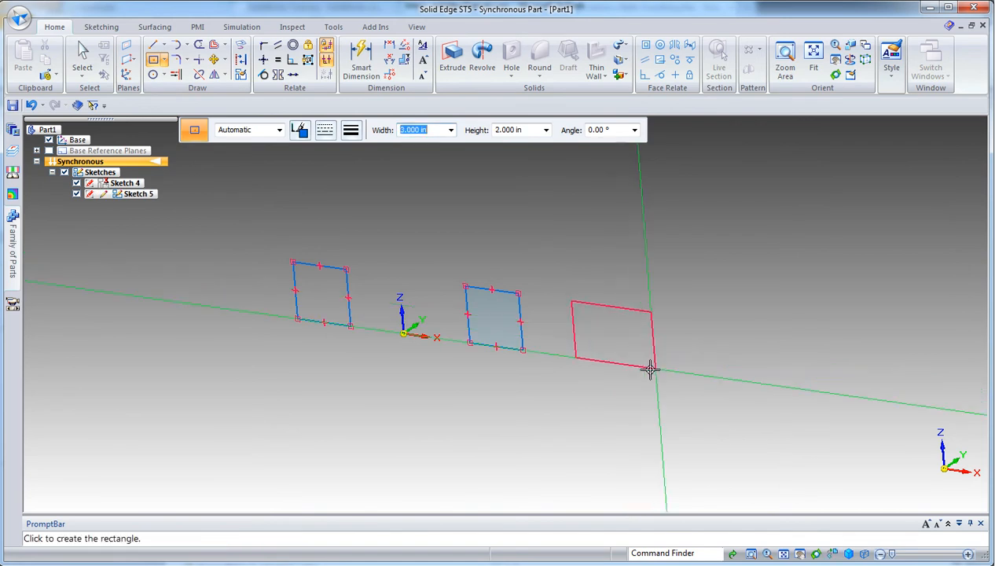
click(642, 370)
key(Escape)
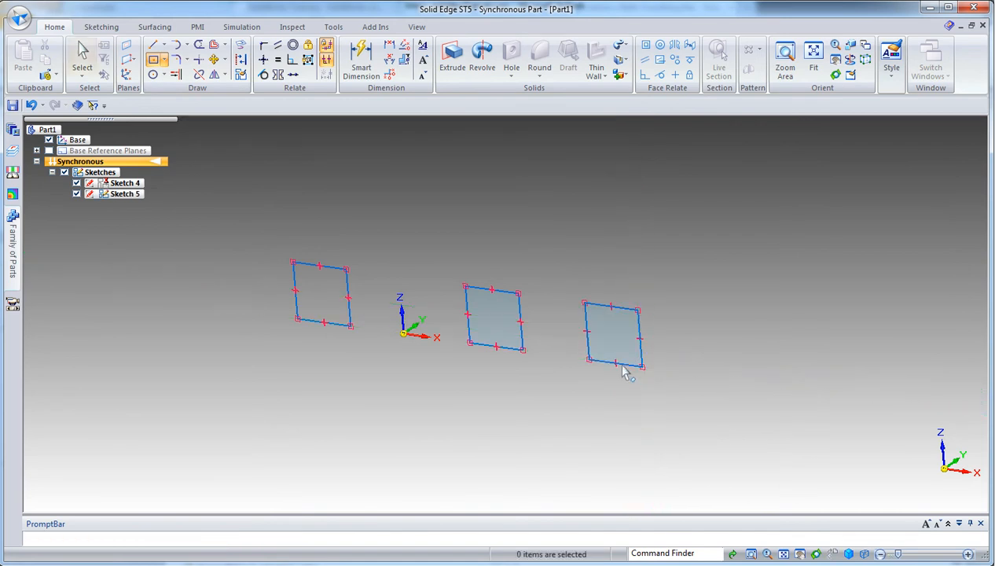
Step: Extrude the region of the third rectangle about 4.14 in toward positive Y
click(615, 338)
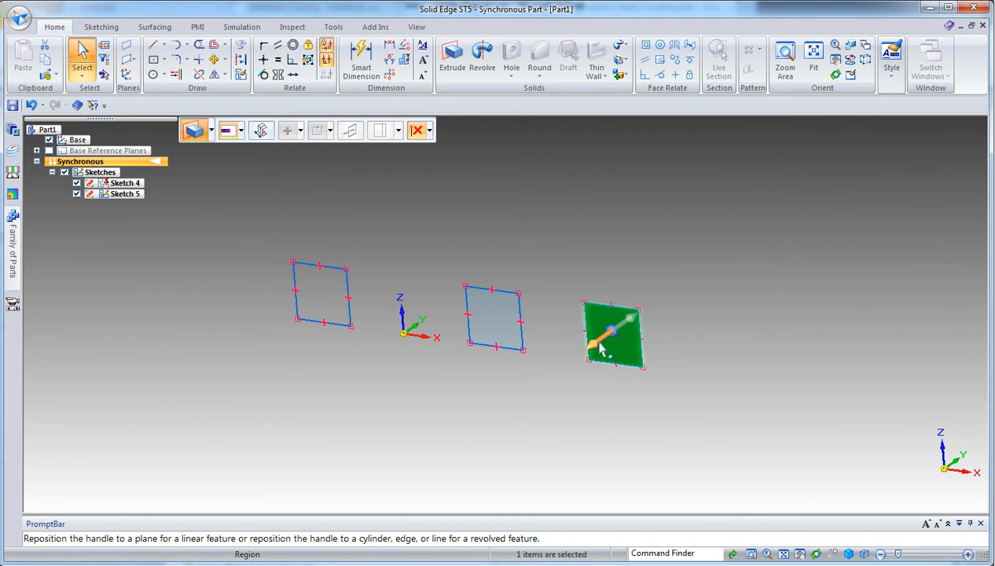
click(618, 330)
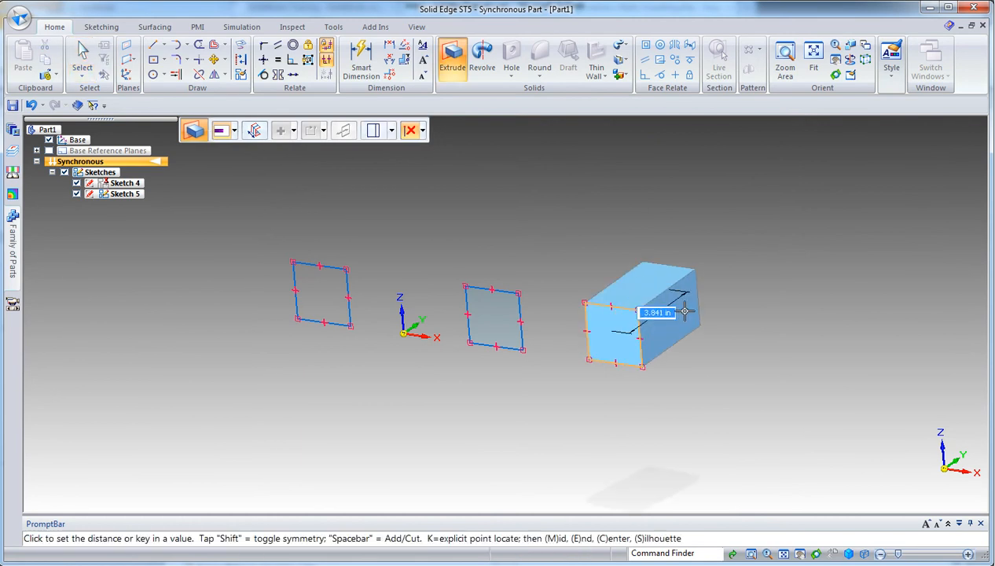
click(685, 314)
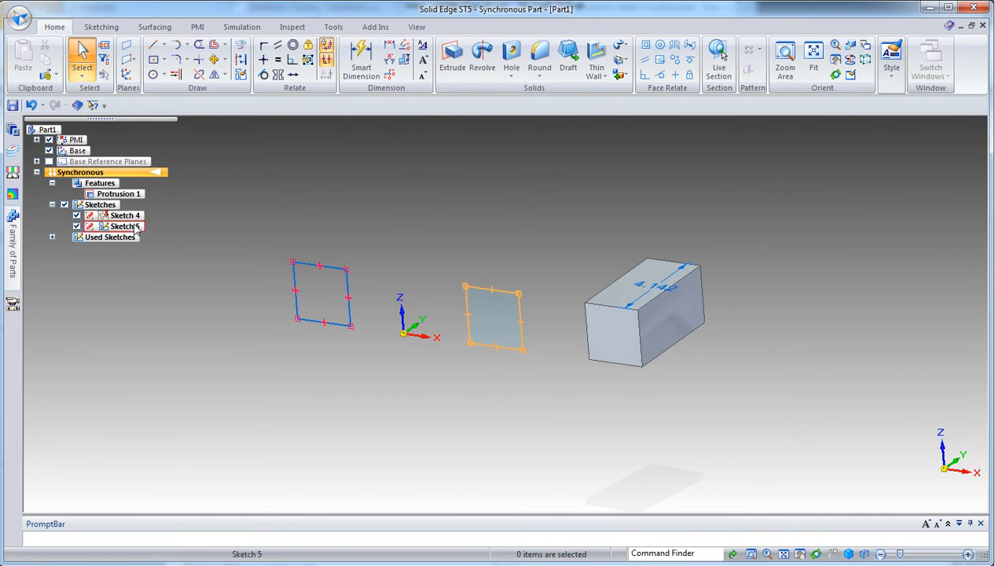
Step: Transition to the ordered environment and extrude the Sketch 4 rectangle toward negative Y as a finite protrusion, using Select from Sketch
right_click(130, 176)
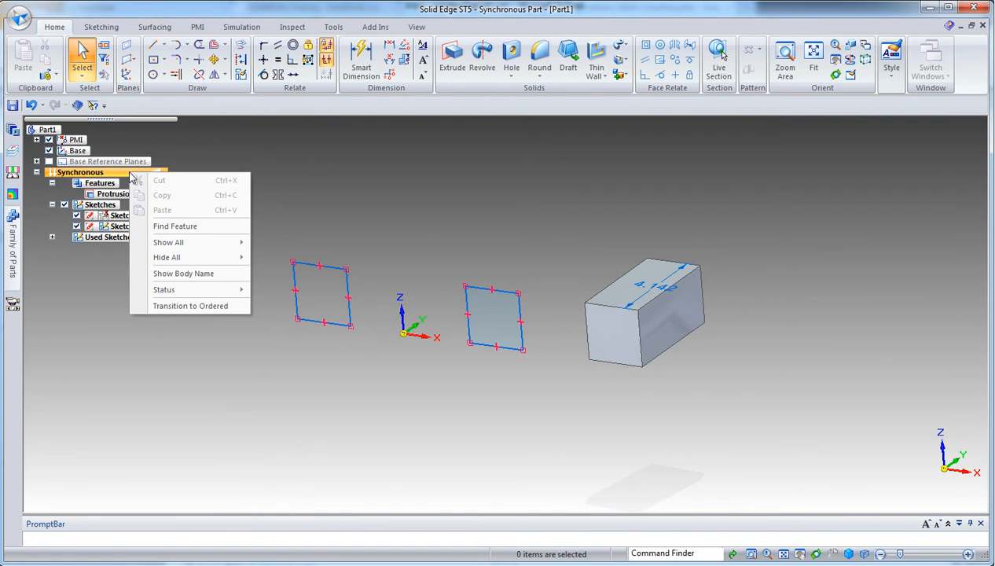
click(188, 308)
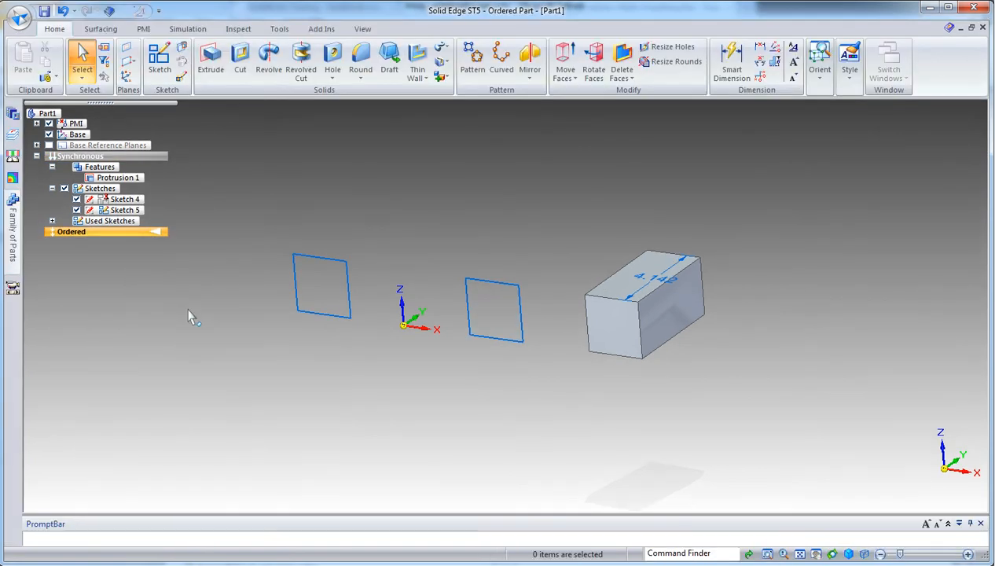
click(212, 63)
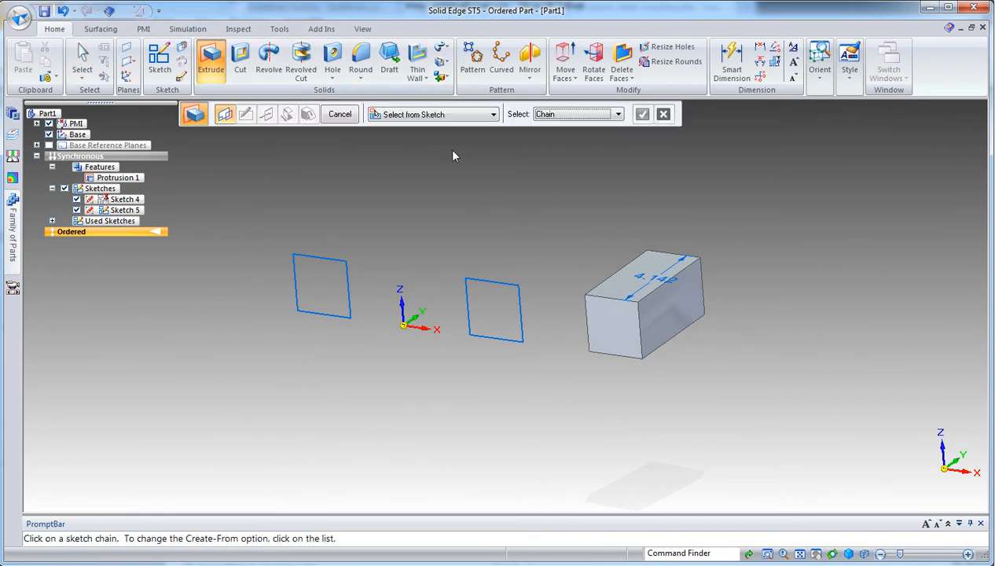
click(492, 115)
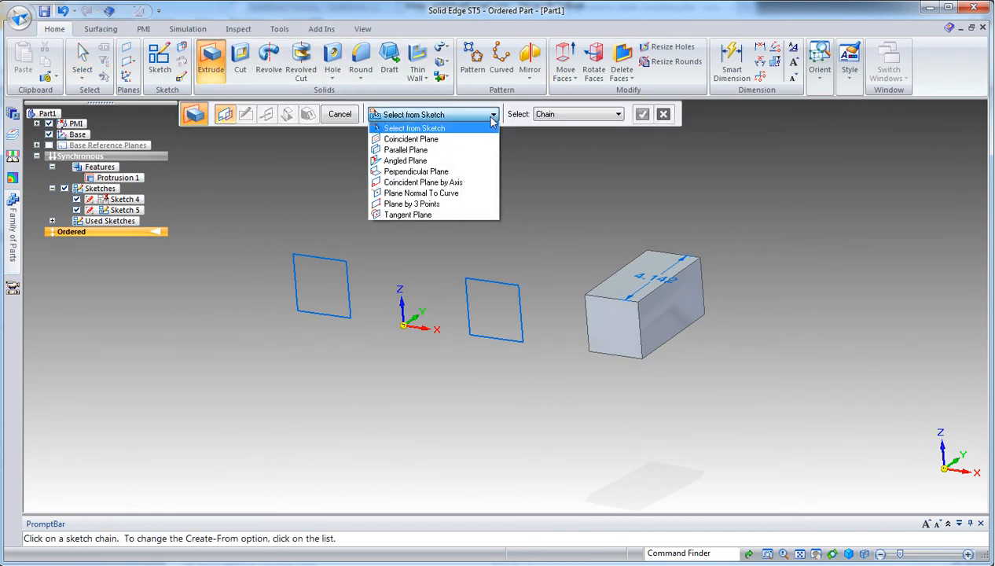
click(452, 129)
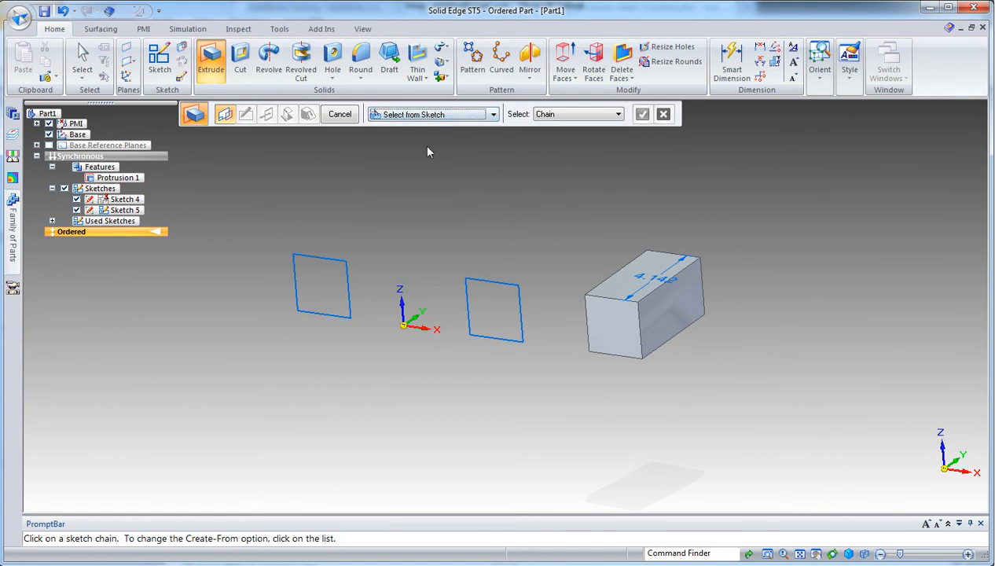
click(312, 276)
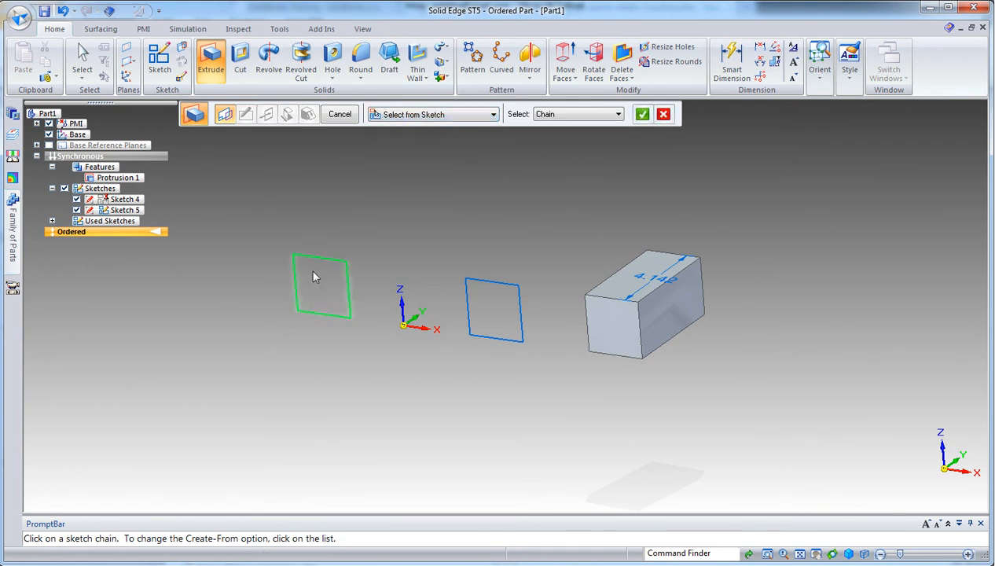
right_click(313, 275)
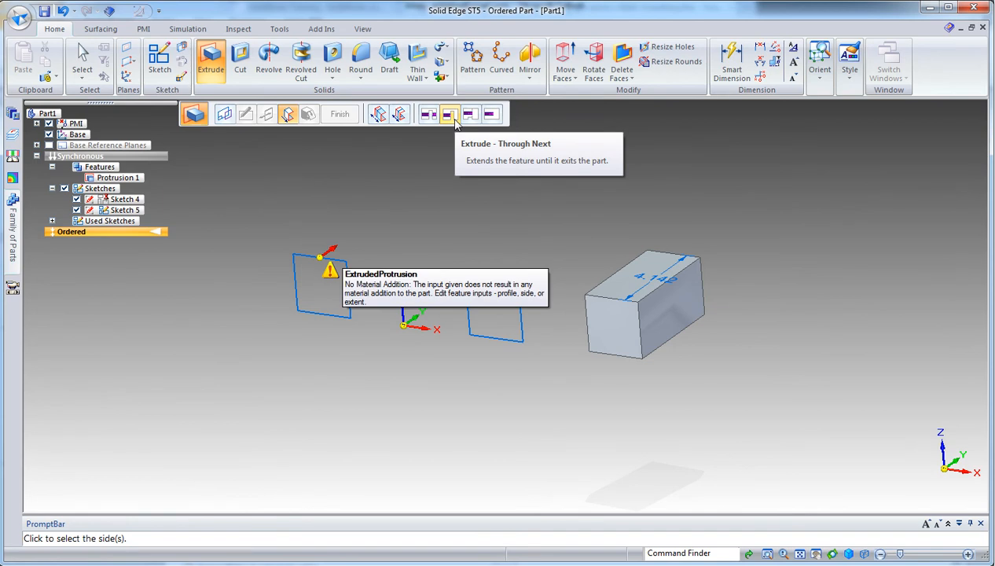
click(490, 114)
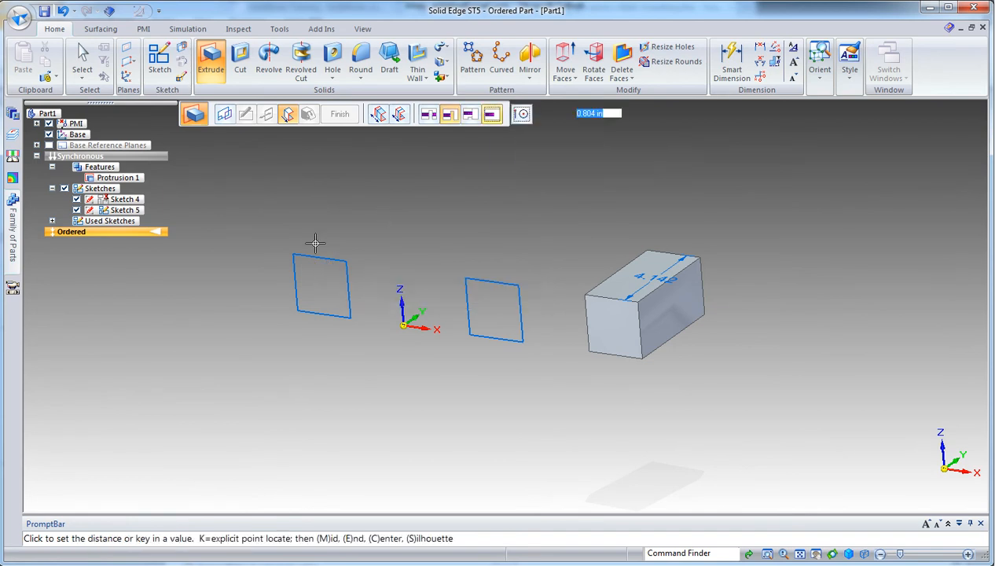
click(231, 282)
key(Escape)
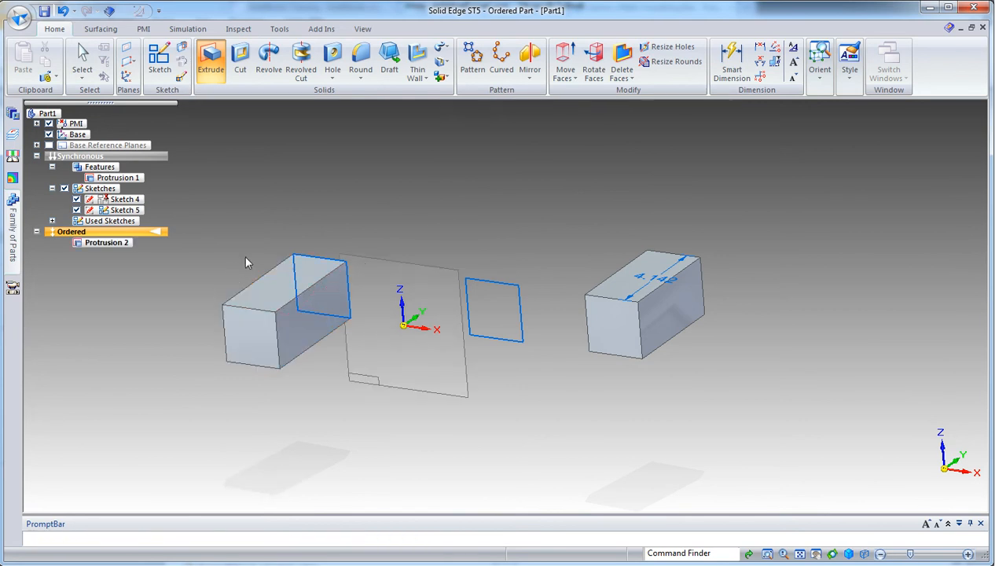
Step: Move Sketch 5 along X to the Sketch 4 protrusion and raise it along Z so it overlaps the protrusion's upper edge
right_click(488, 285)
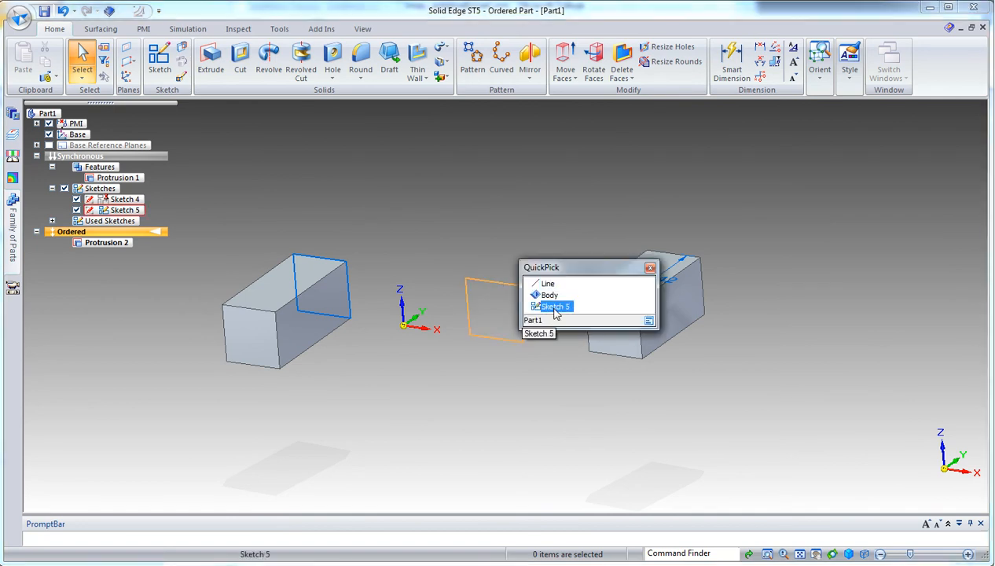
click(555, 306)
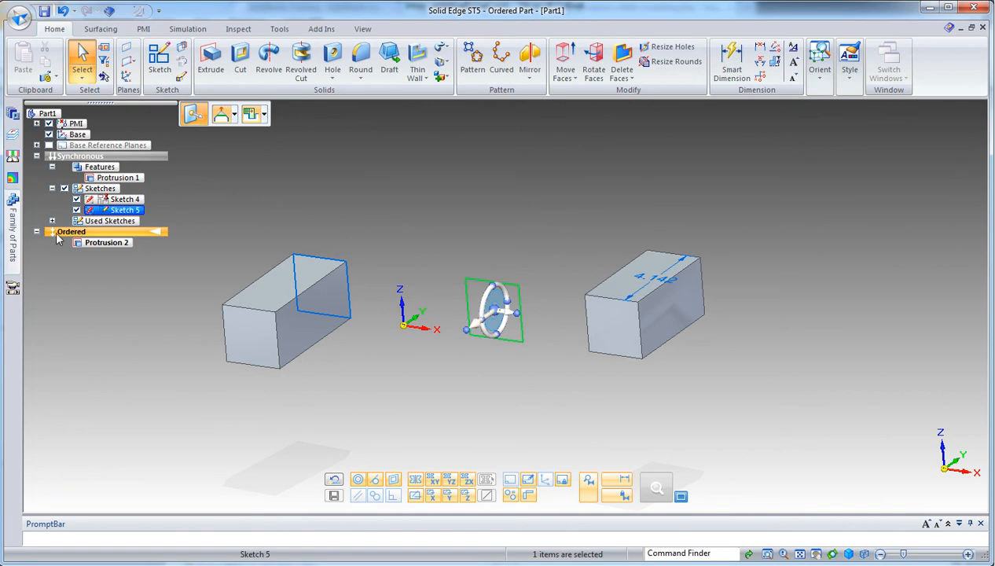
click(507, 312)
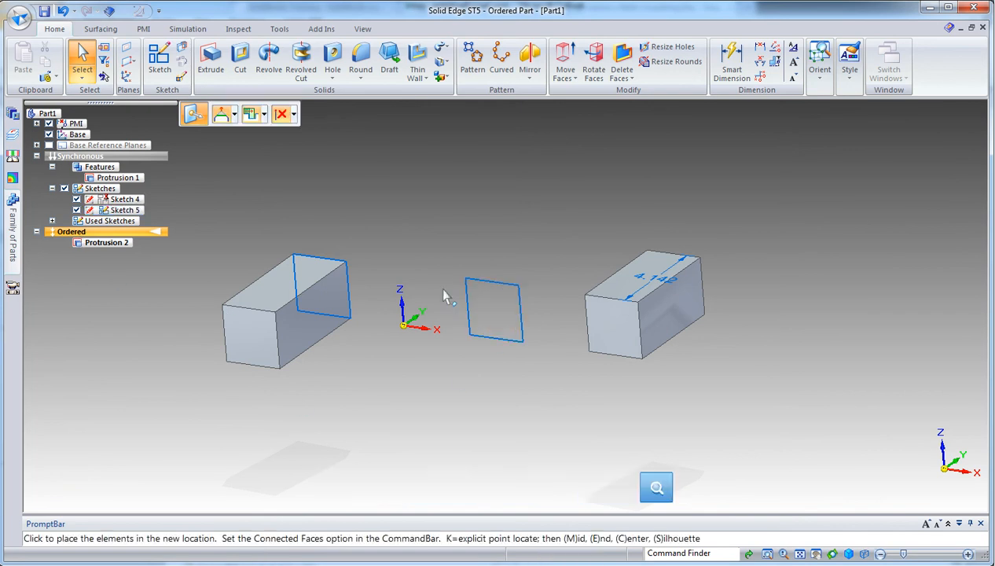
click(317, 240)
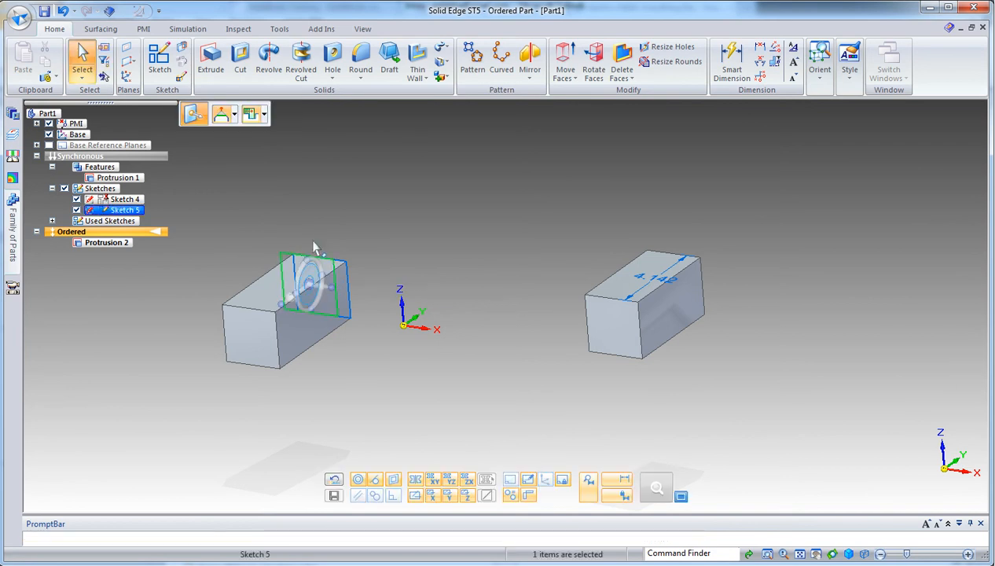
click(309, 250)
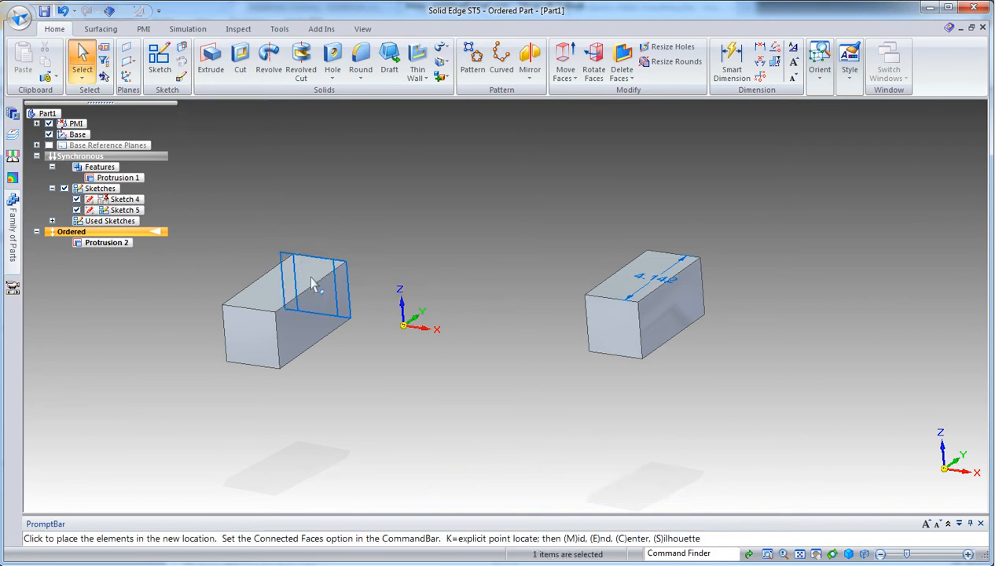
click(318, 247)
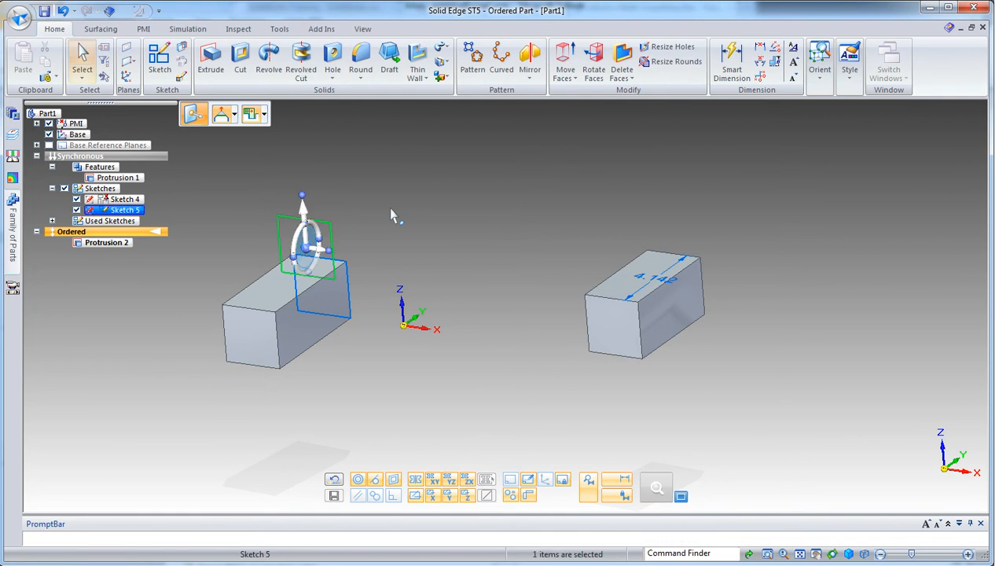
click(391, 210)
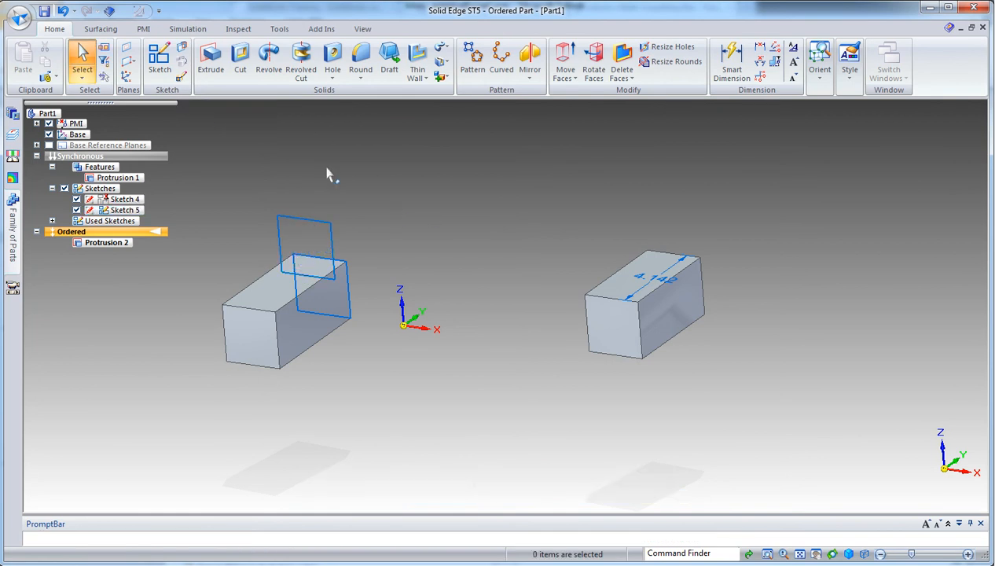
Step: Cut the Sketch 4 protrusion toward negative Y with the Sketch 5 rectangle, using Select from Sketch
click(239, 57)
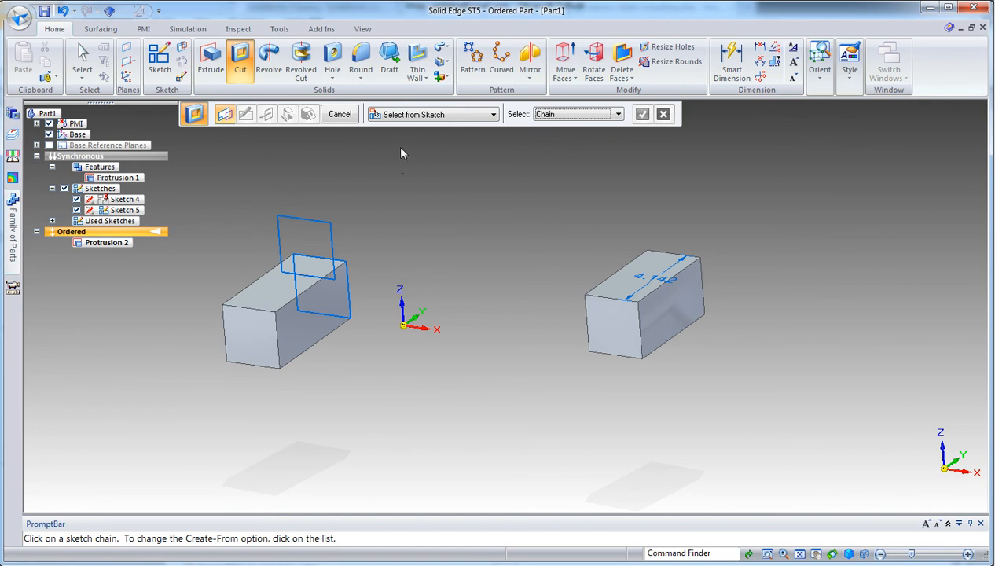
click(304, 218)
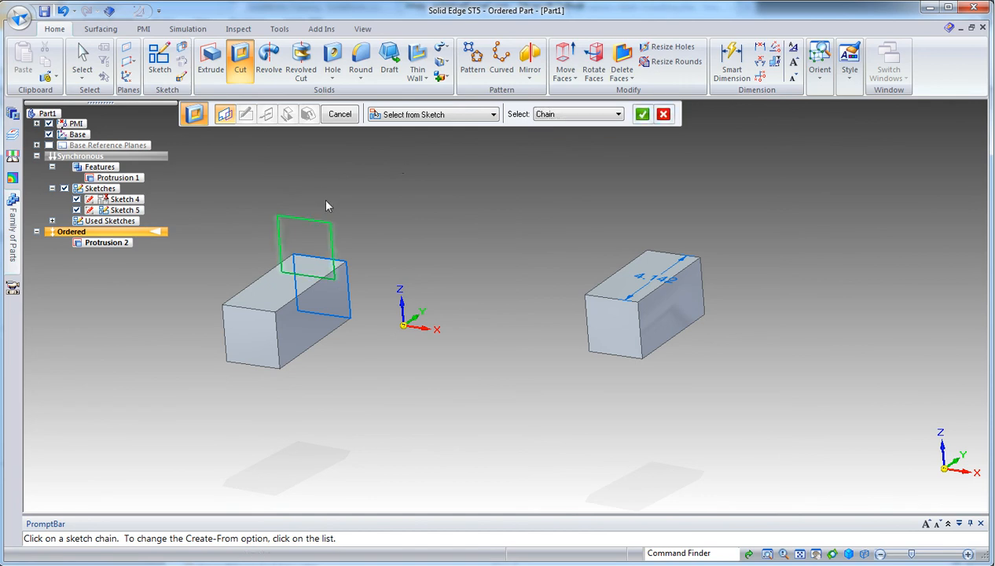
right_click(322, 198)
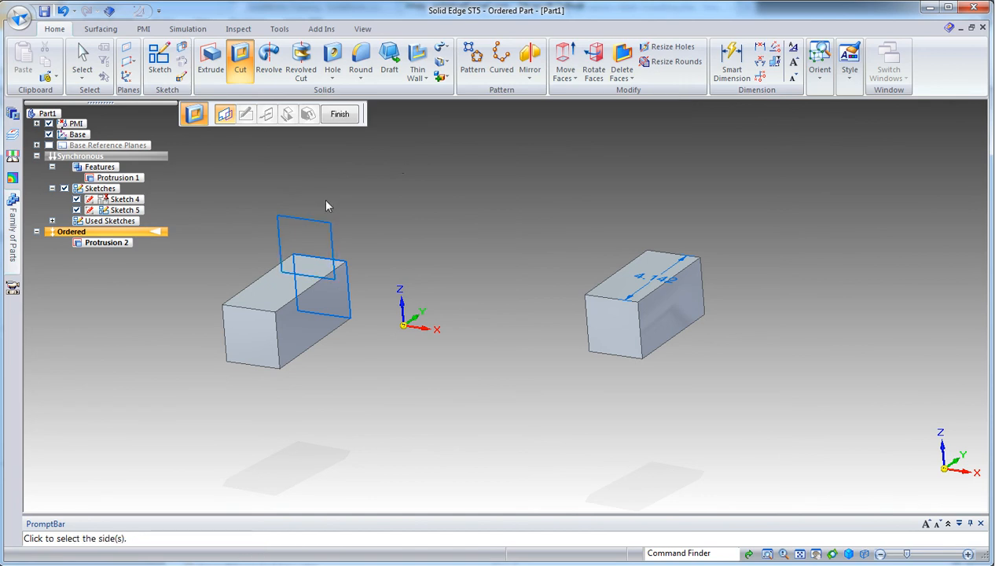
click(223, 248)
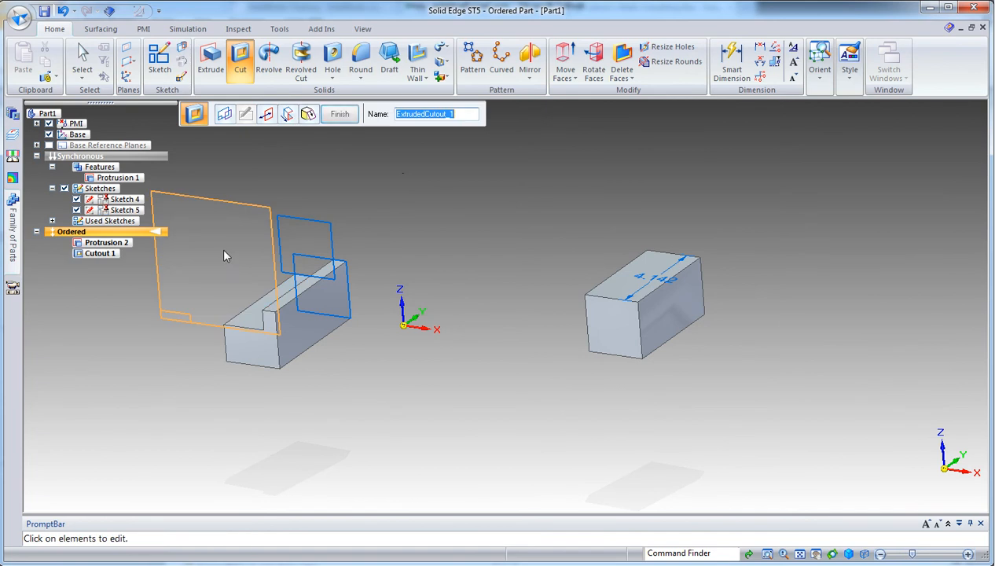
right_click(176, 385)
key(Escape)
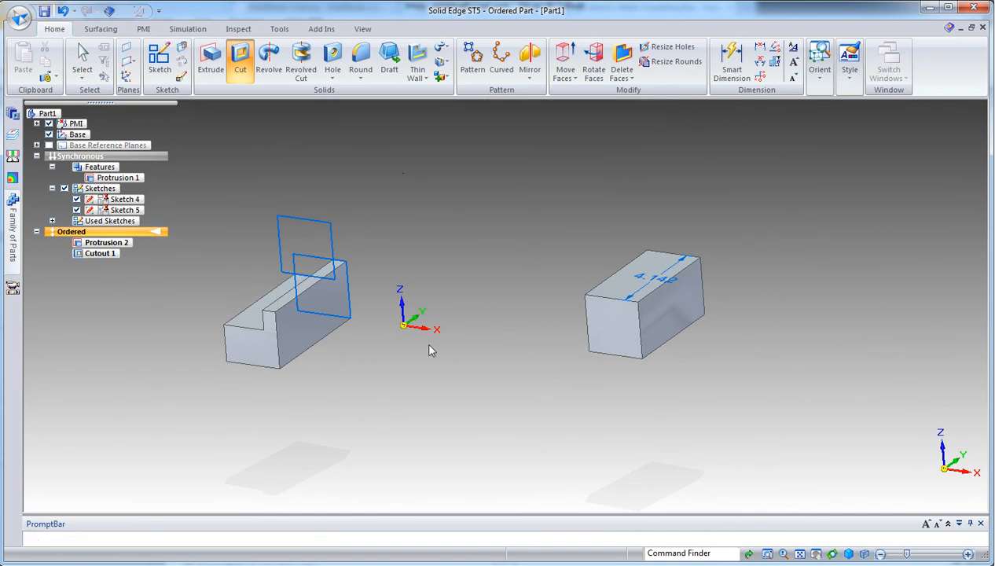
Step: Move Sketch 5 along positive X, clear of the cut protrusion, to above the origin
right_click(318, 226)
click(385, 237)
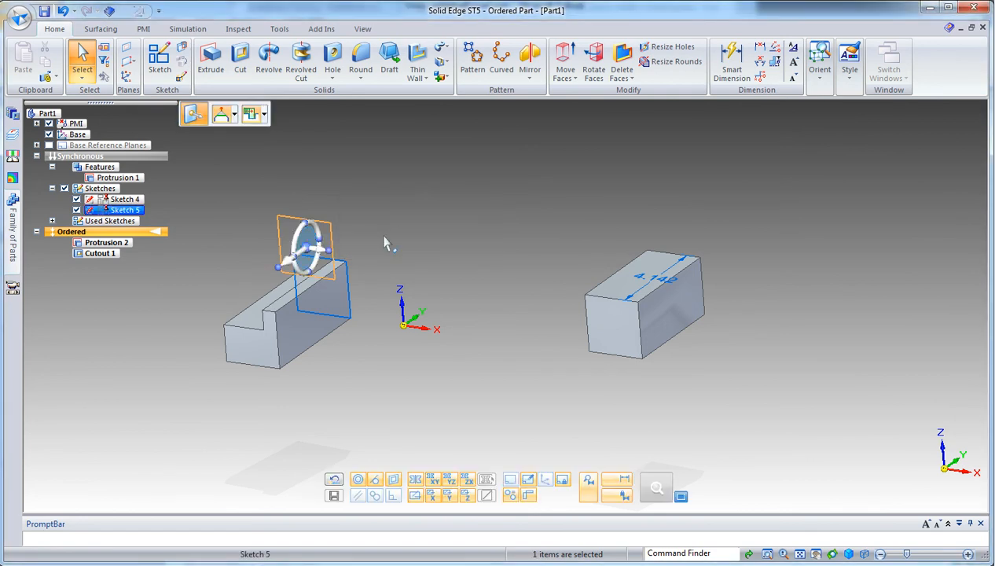
click(318, 251)
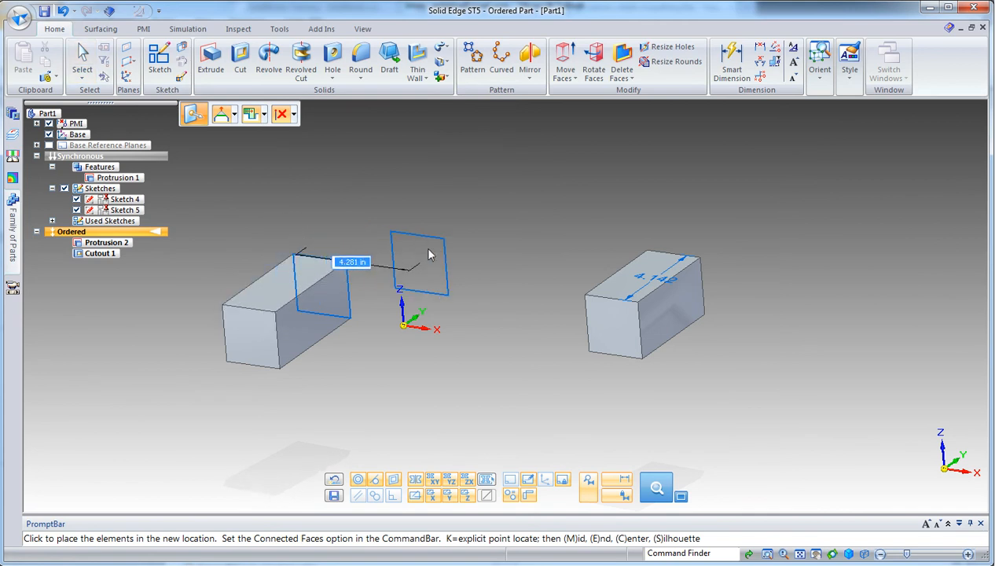
click(438, 261)
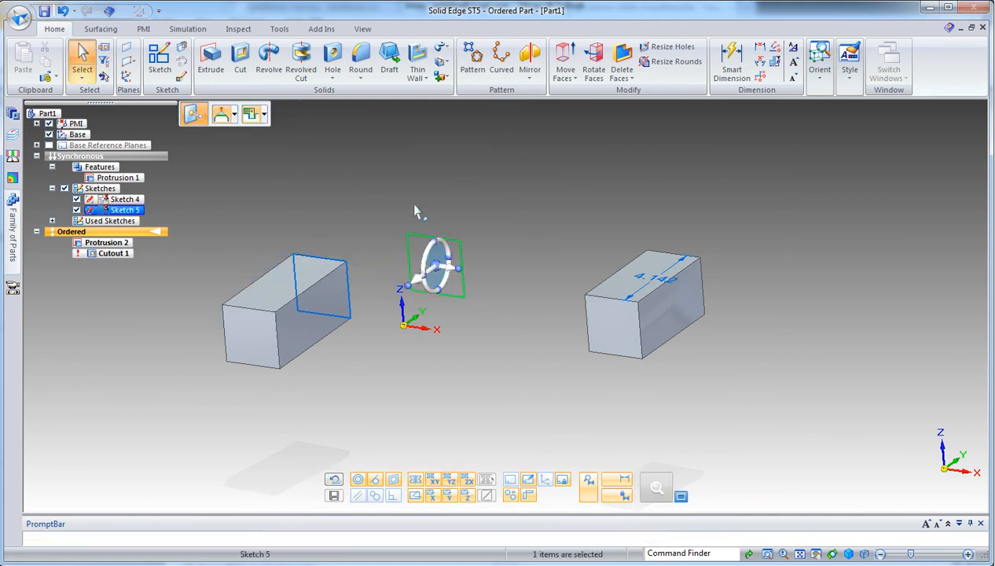
click(411, 204)
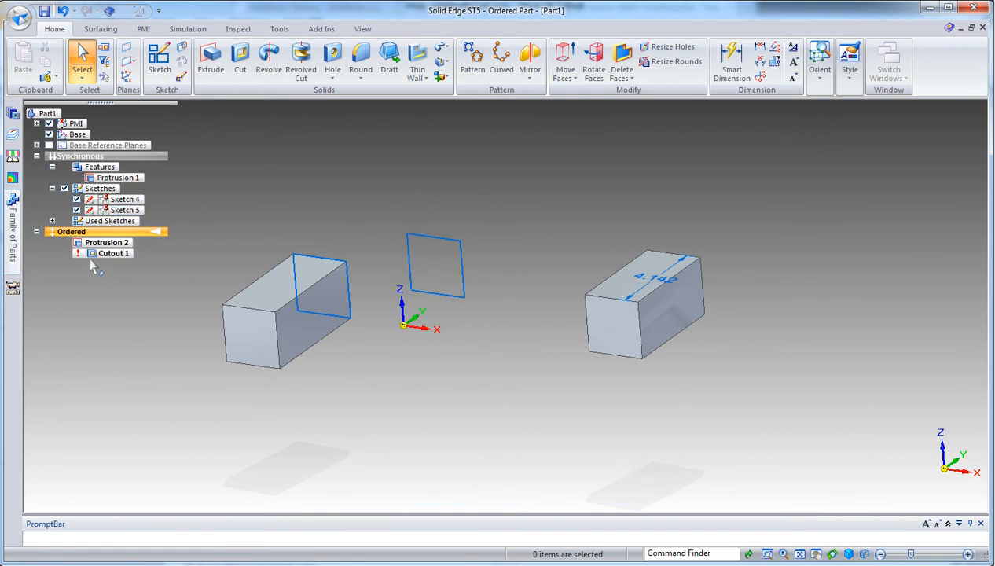
Step: Move Sketch 5 along negative X so it overlaps the upper edge of the Sketch 4 protrusion
right_click(428, 236)
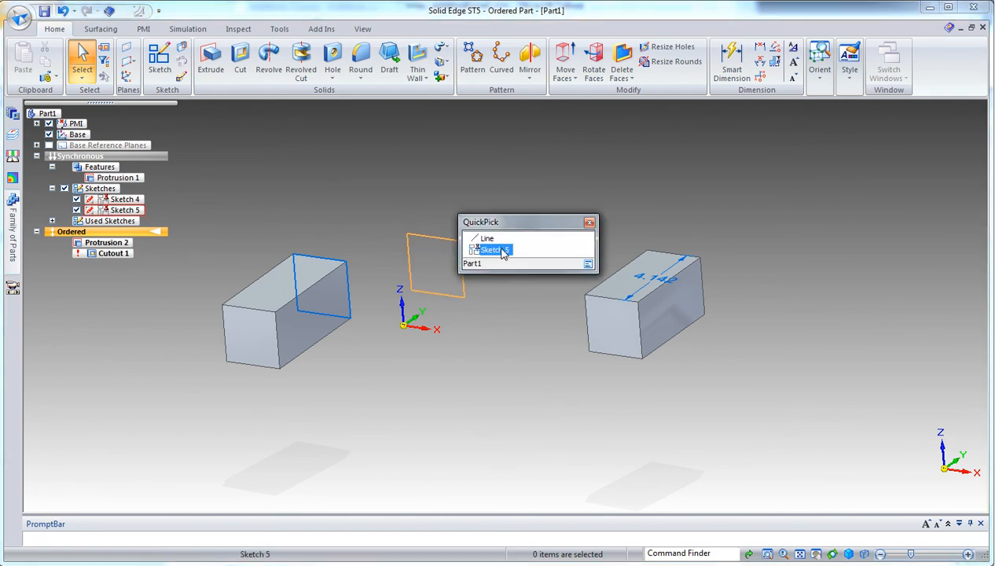
click(493, 250)
click(438, 269)
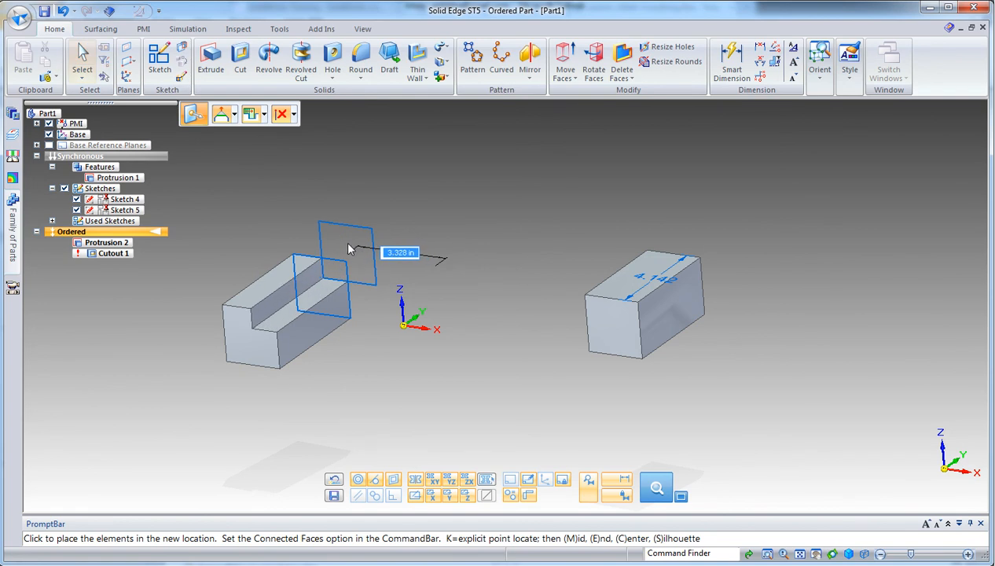
click(413, 246)
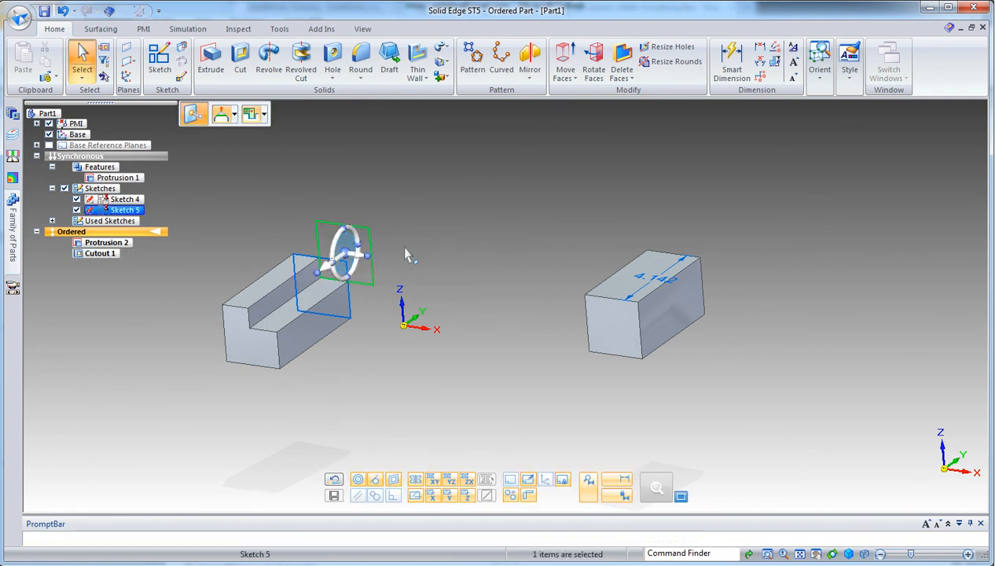
Step: Tilt Sketch 5 slightly about the X axis and move it back from the Sketch 4 protrusion toward positive Y
scroll(424, 252, up, 5)
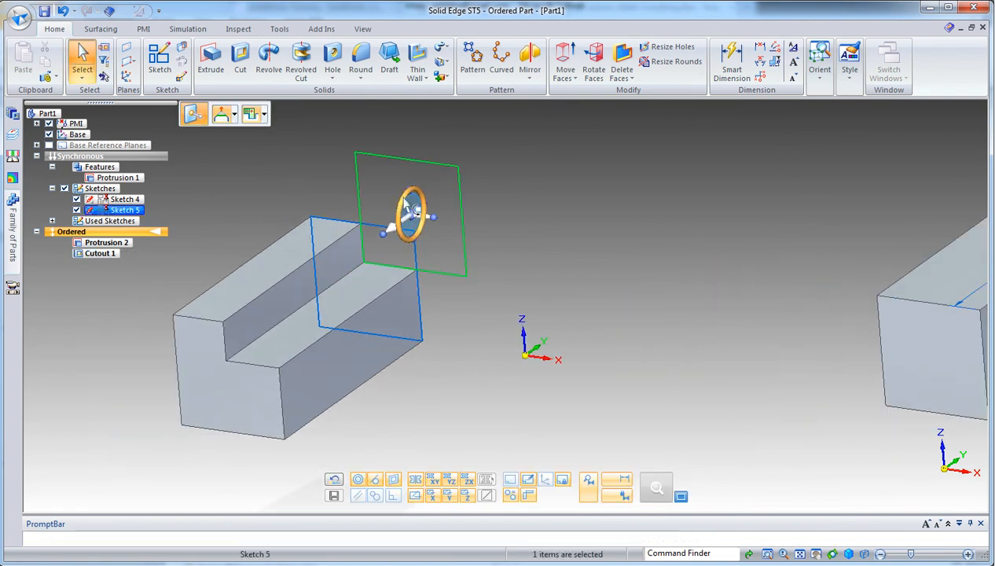
click(403, 206)
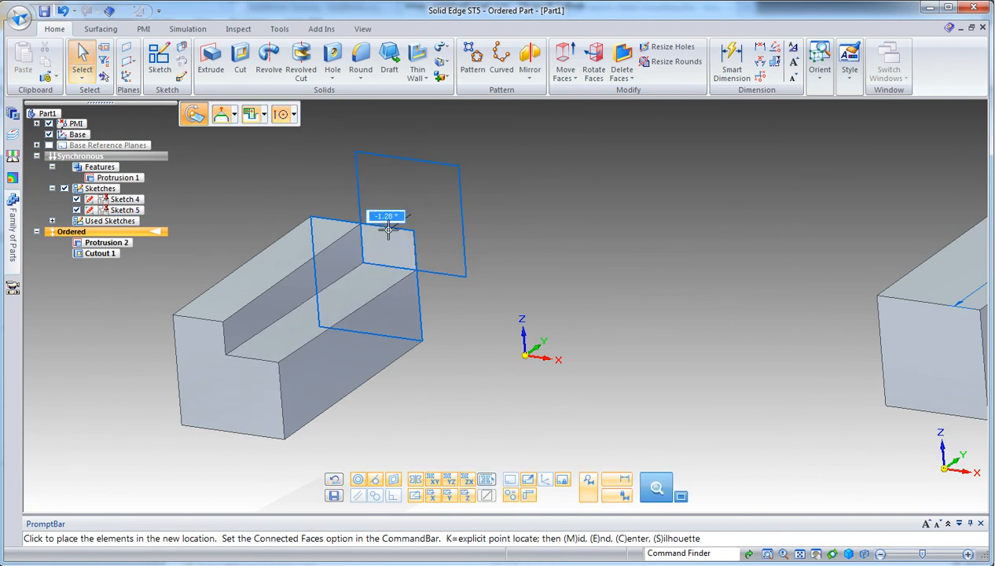
click(391, 222)
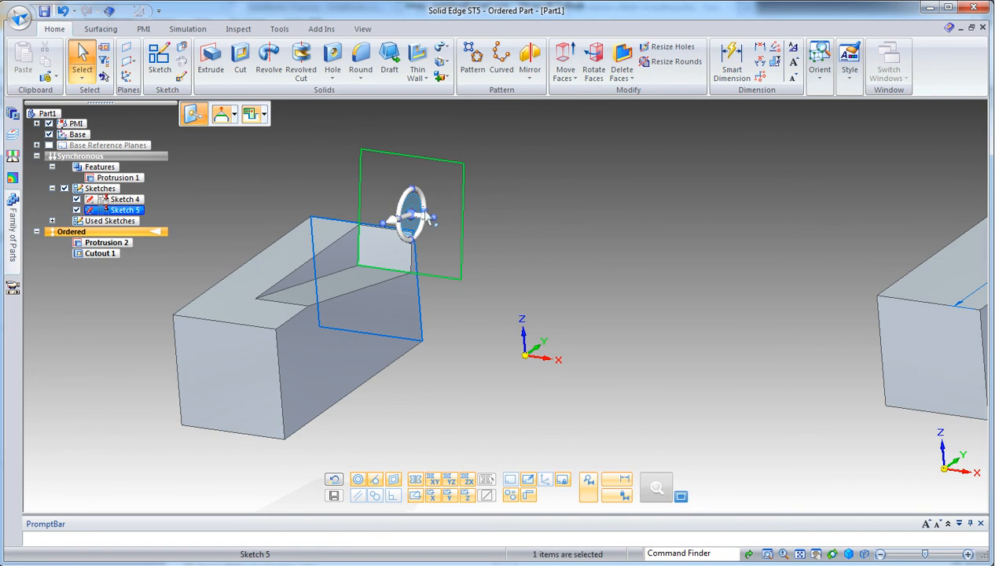
click(392, 222)
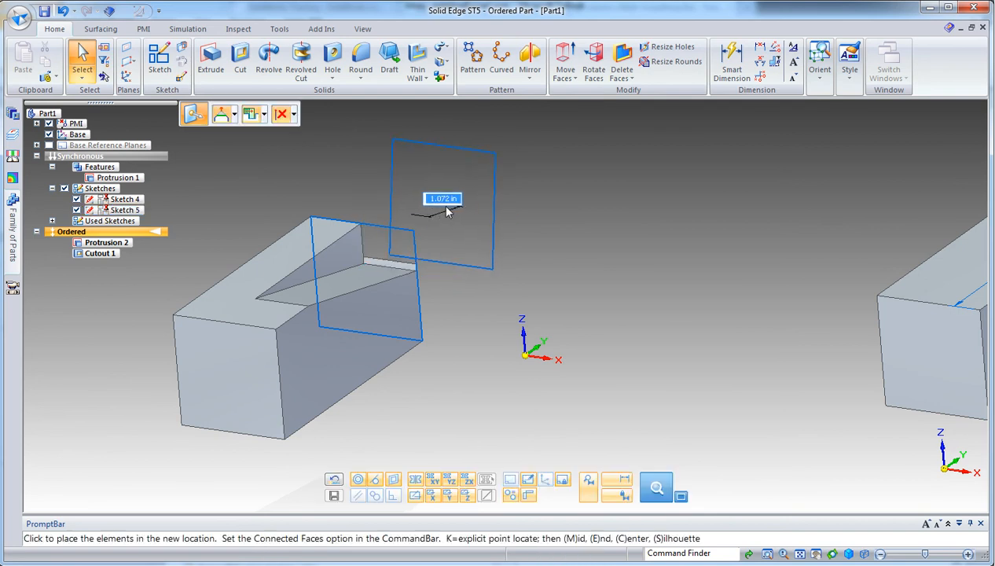
click(448, 205)
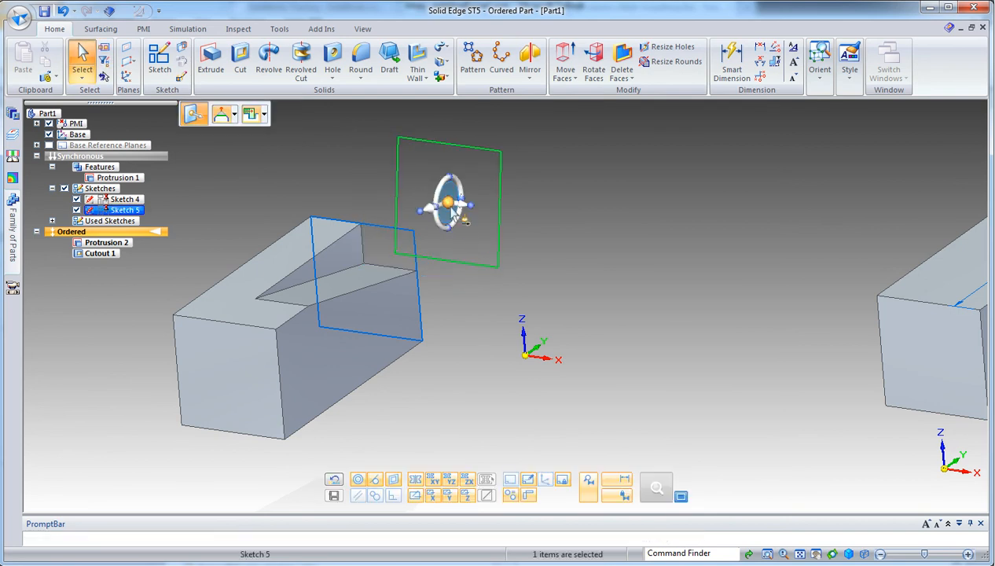
Step: Place the steering wheel on the side face of the Sketch 4 protrusion and try to rotate Sketch 5 about it
mouse_move(452, 211)
mouse_down()
mouse_move(374, 297)
mouse_move(373, 288)
mouse_up()
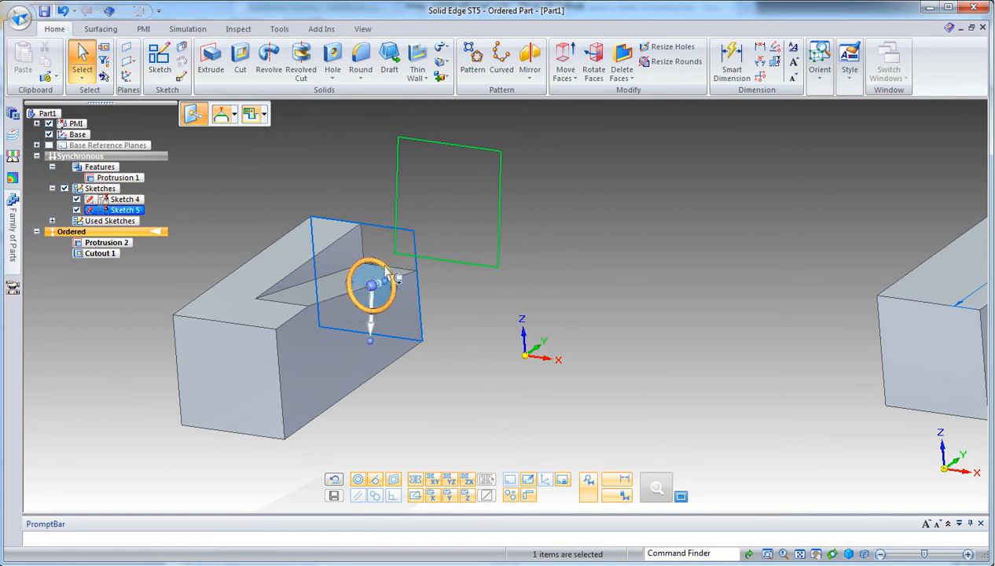
click(384, 268)
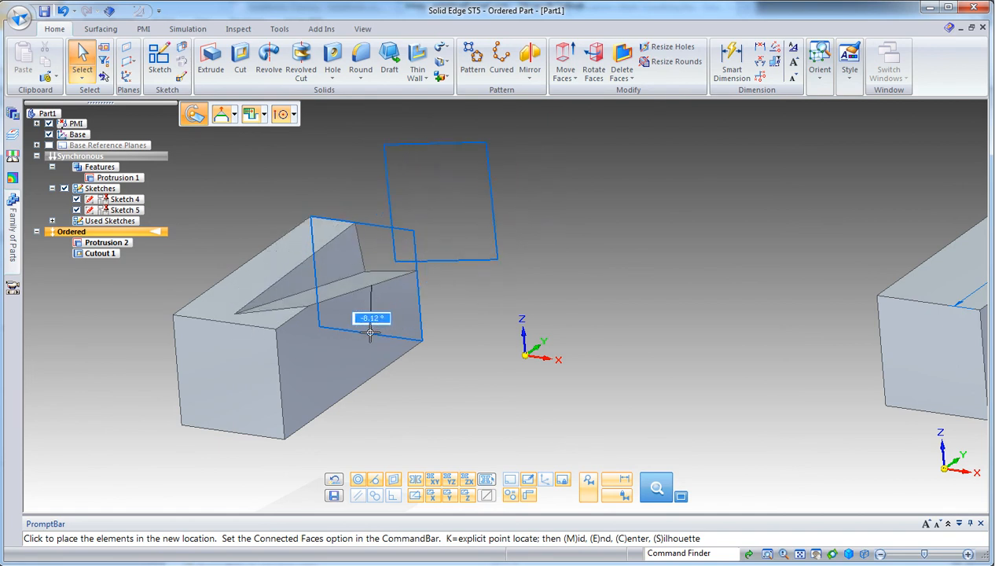
click(370, 332)
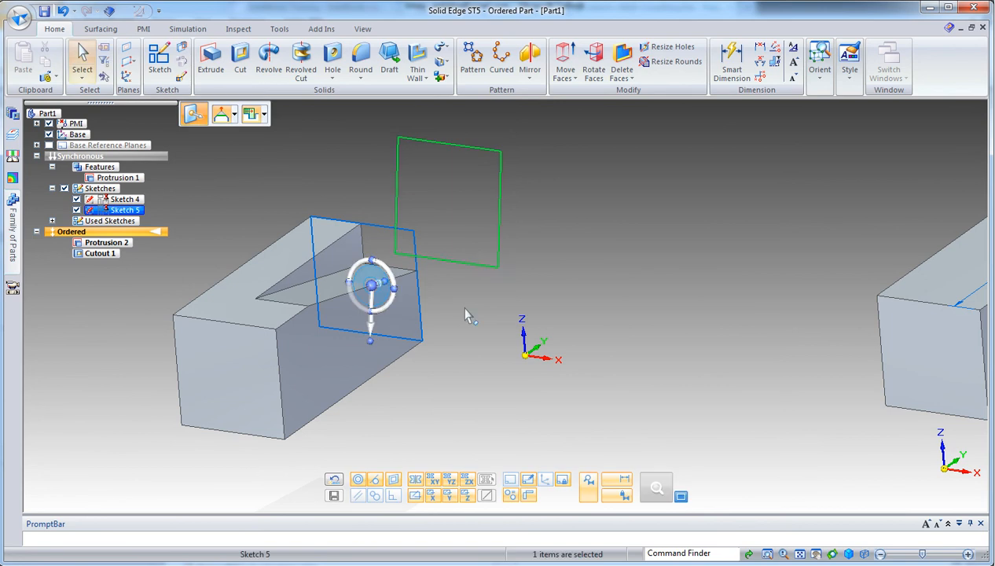
Step: Move Sketch 5 along positive X until it overlaps the upper edge of the synchronous protrusion
scroll(466, 312, down, 3)
click(375, 293)
click(391, 299)
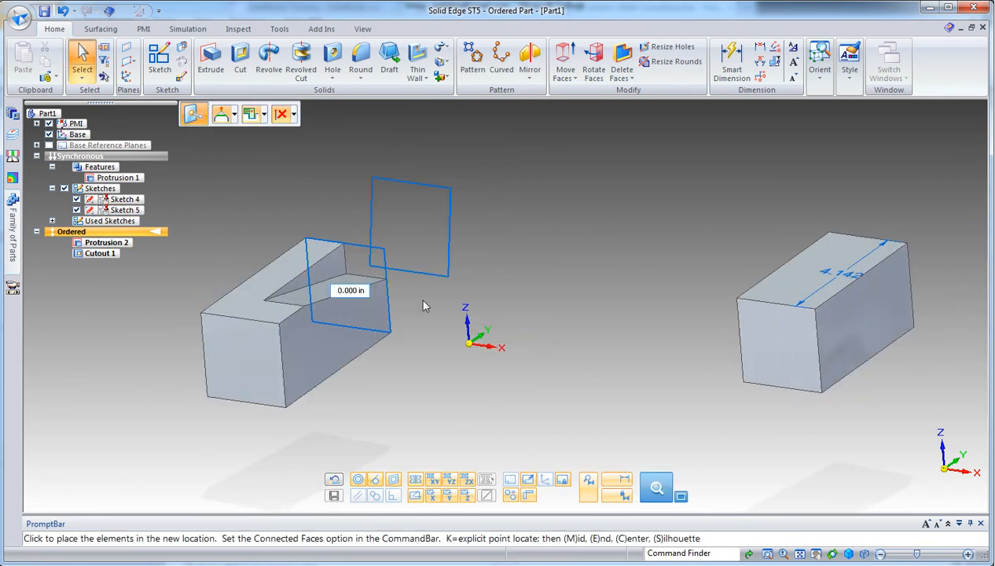
click(734, 359)
Step: Shift Sketch 5 farther along positive X across the synchronous protrusion and clear the selection
mouse_move(686, 272)
middle_down()
mouse_move(594, 274)
mouse_move(635, 272)
middle_up()
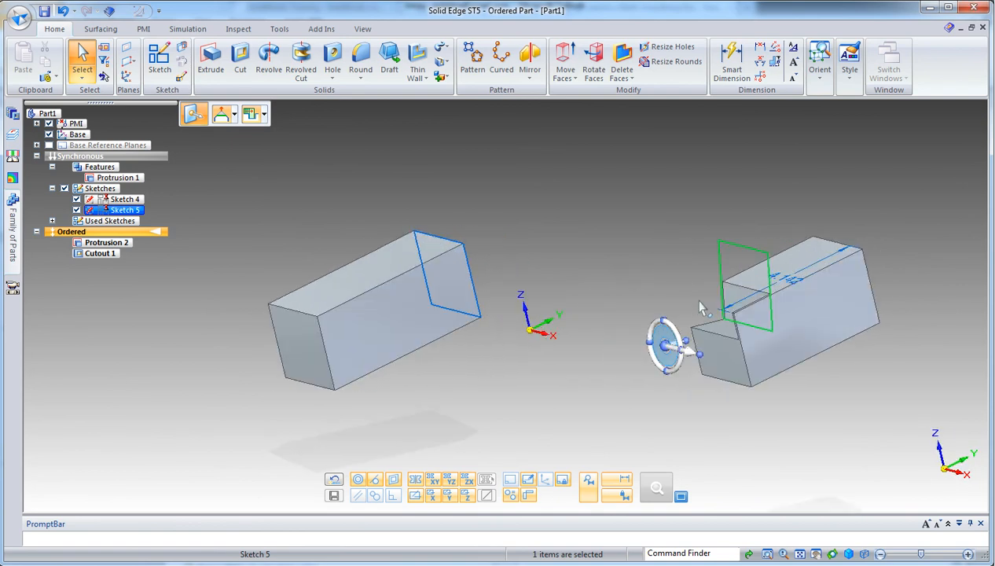
click(694, 344)
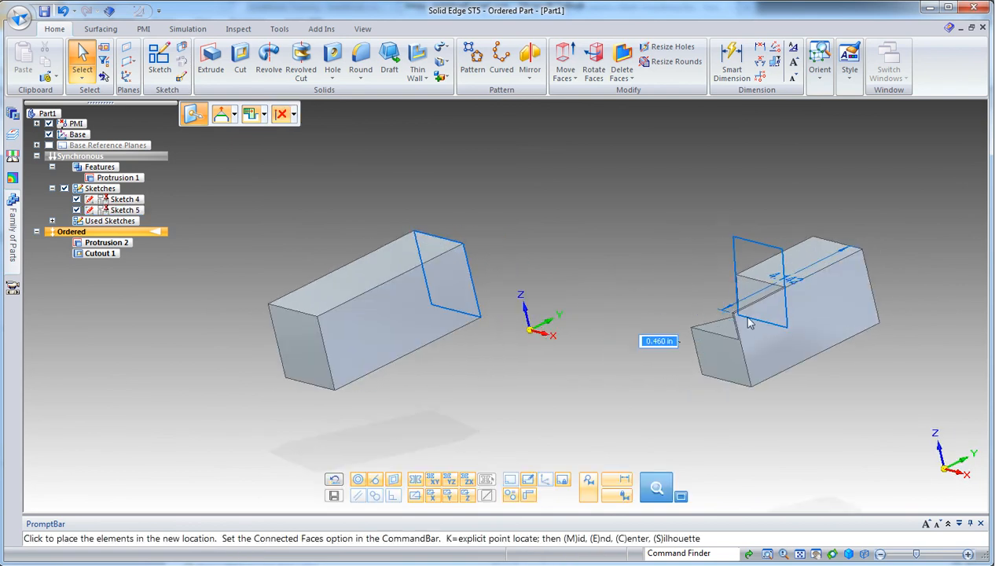
click(795, 308)
middle_drag(890, 366, 927, 352)
click(929, 278)
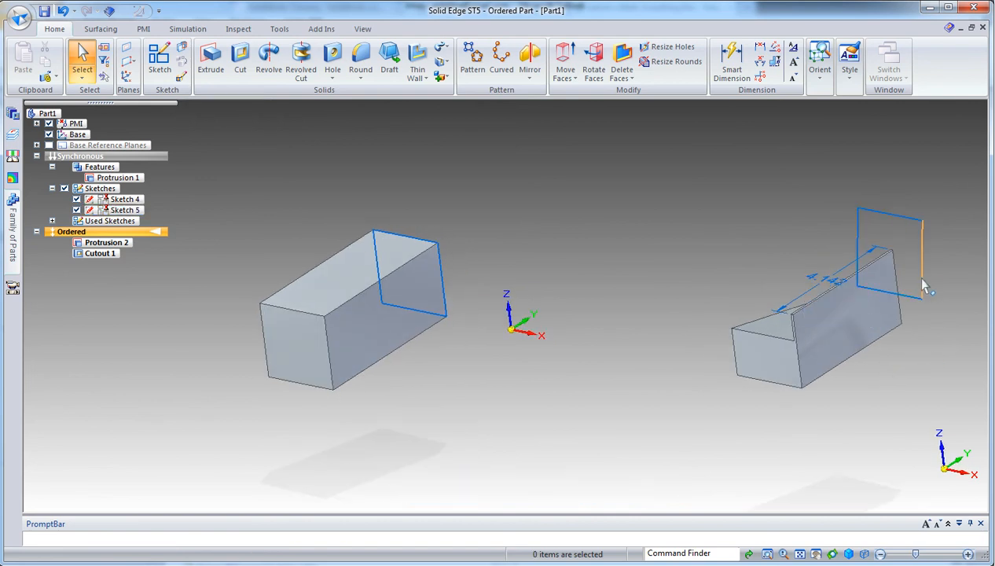
Step: Widen the Sketch 5 rectangle by moving its outer vertical edge toward positive X
click(925, 284)
drag(924, 284, 963, 282)
middle_drag(704, 265, 457, 270)
click(456, 273)
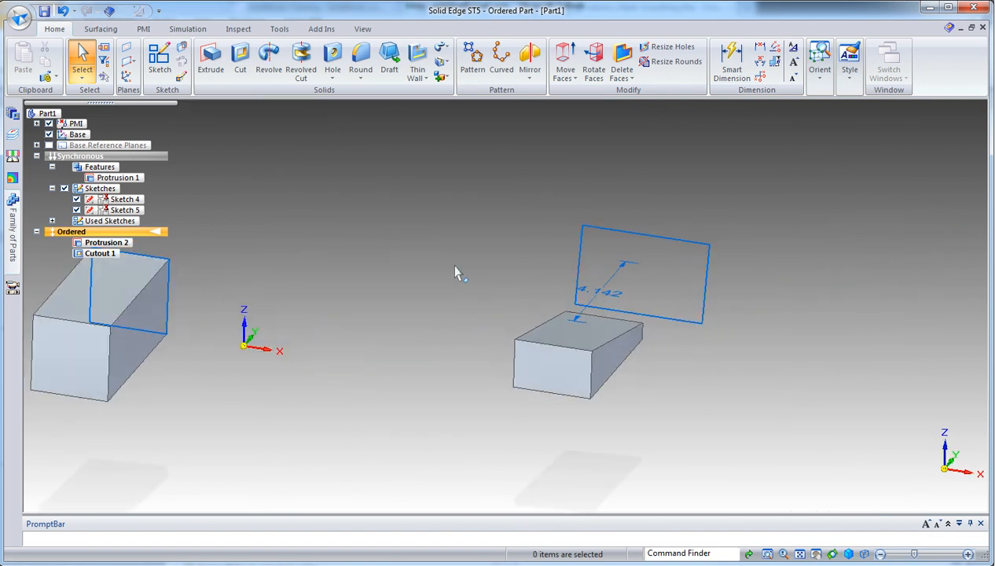
Step: Select all of Sketch 5 and move it along negative X, clear of the synchronous protrusion
right_click(676, 329)
click(761, 294)
right_click(680, 322)
click(741, 334)
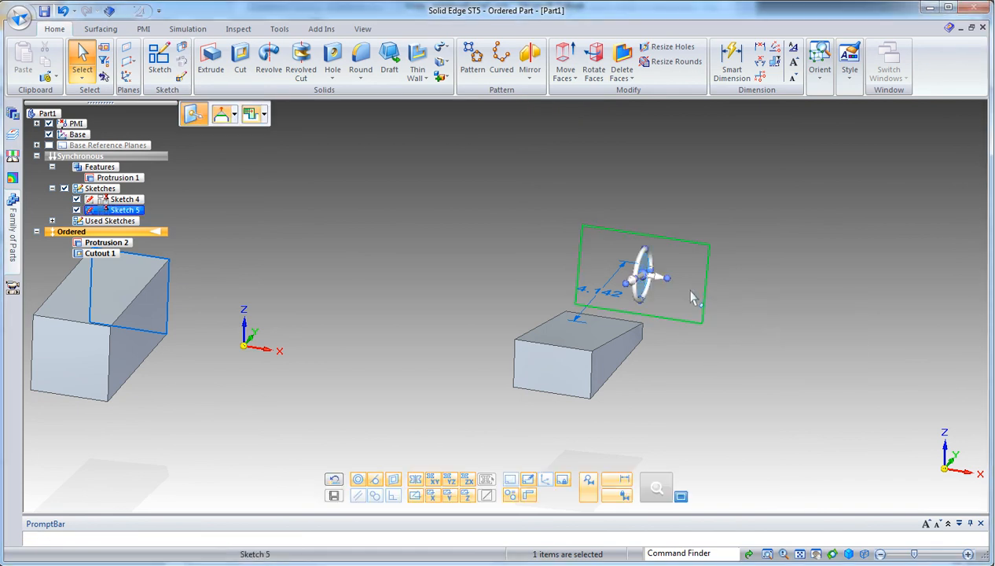
click(658, 281)
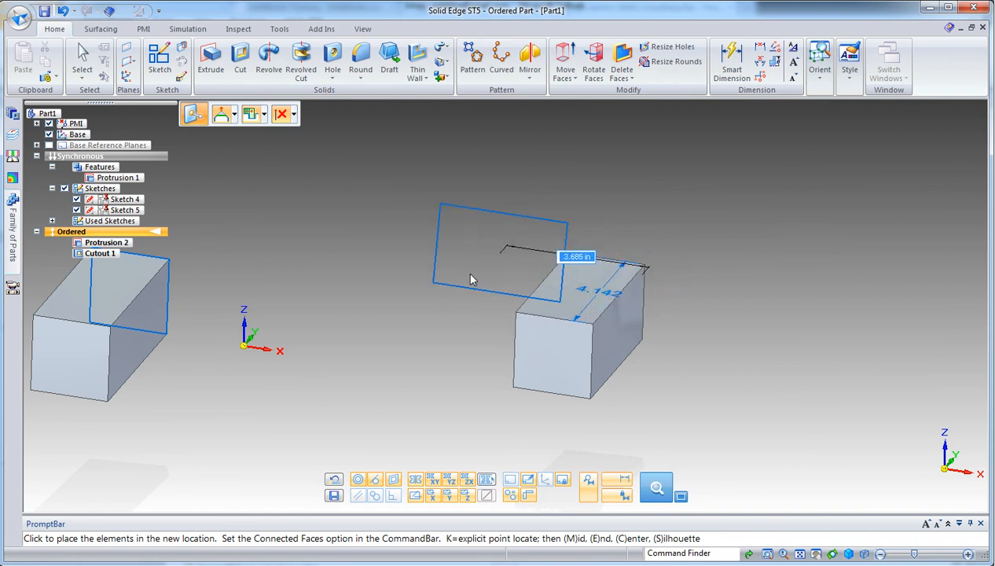
key(Escape)
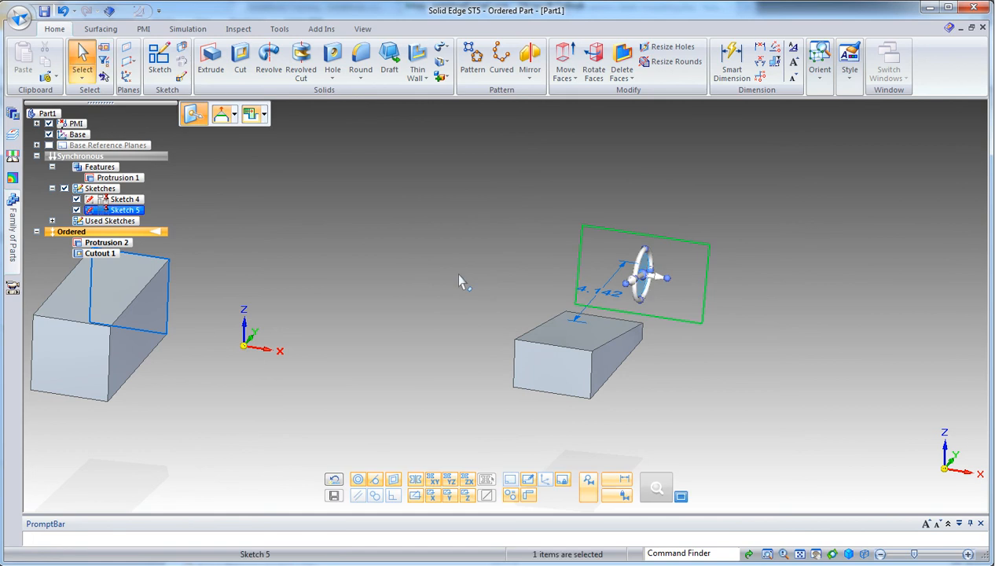
click(663, 286)
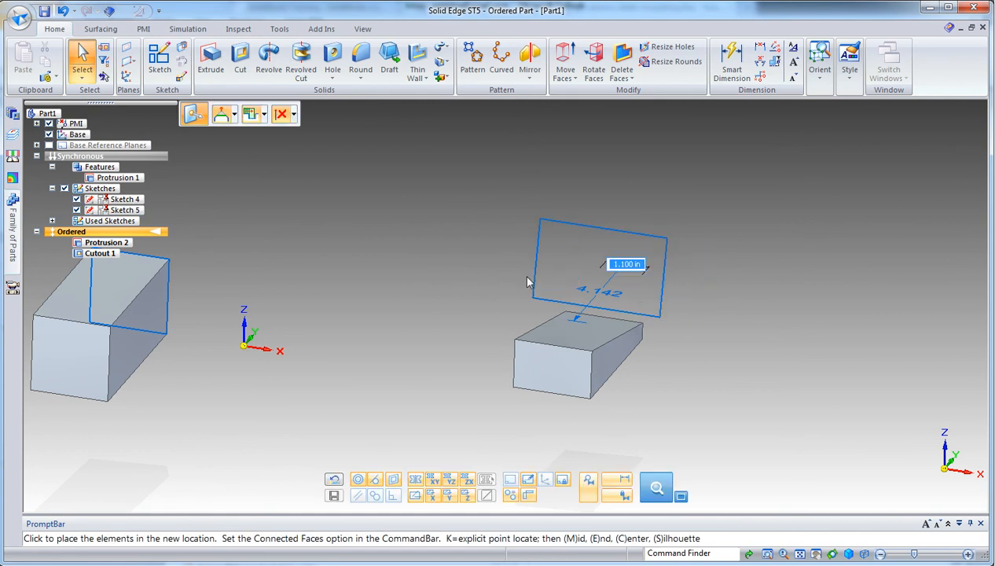
click(461, 281)
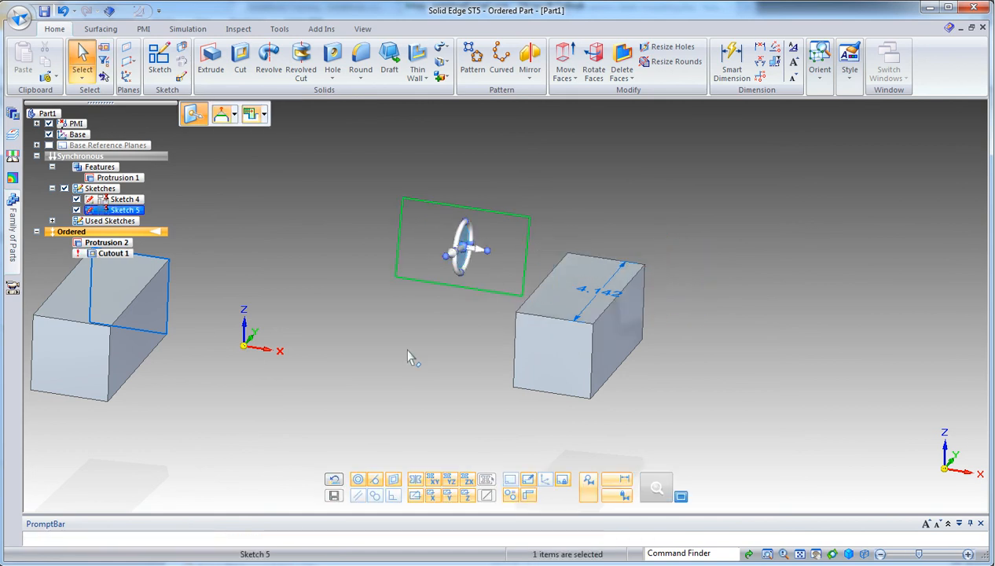
Step: Rotate Sketch 5 within its own plane by about 35°
scroll(412, 348, down, 3)
mouse_move(415, 348)
shift+middle_down()
mouse_move(469, 340)
mouse_move(408, 351)
mouse_move(416, 358)
shift+middle_up()
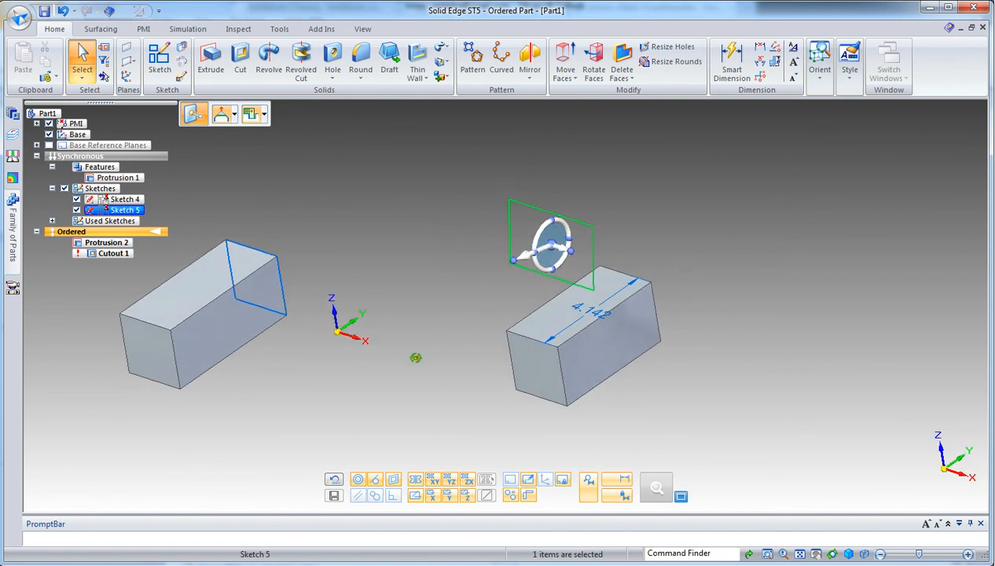
shift+click(558, 235)
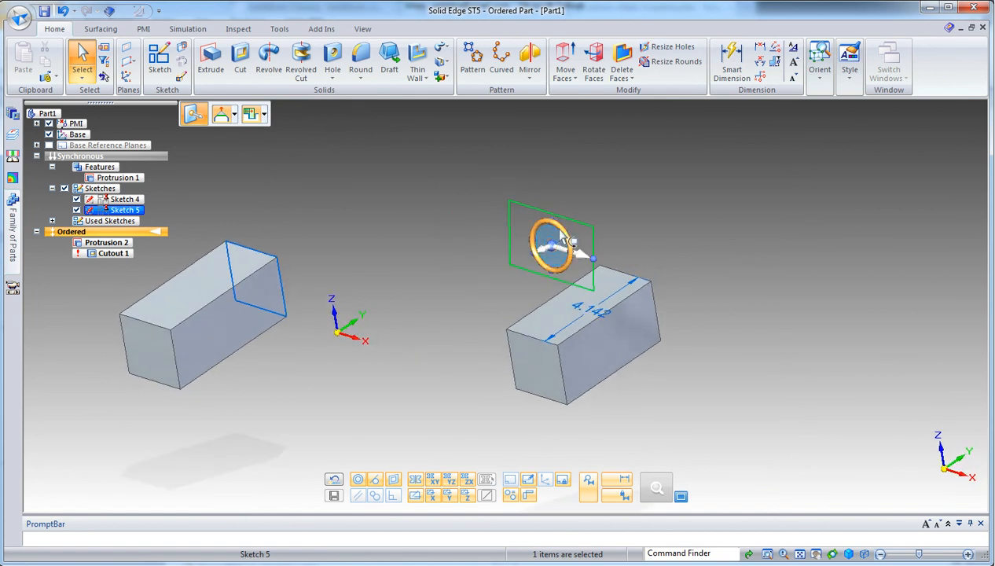
click(566, 240)
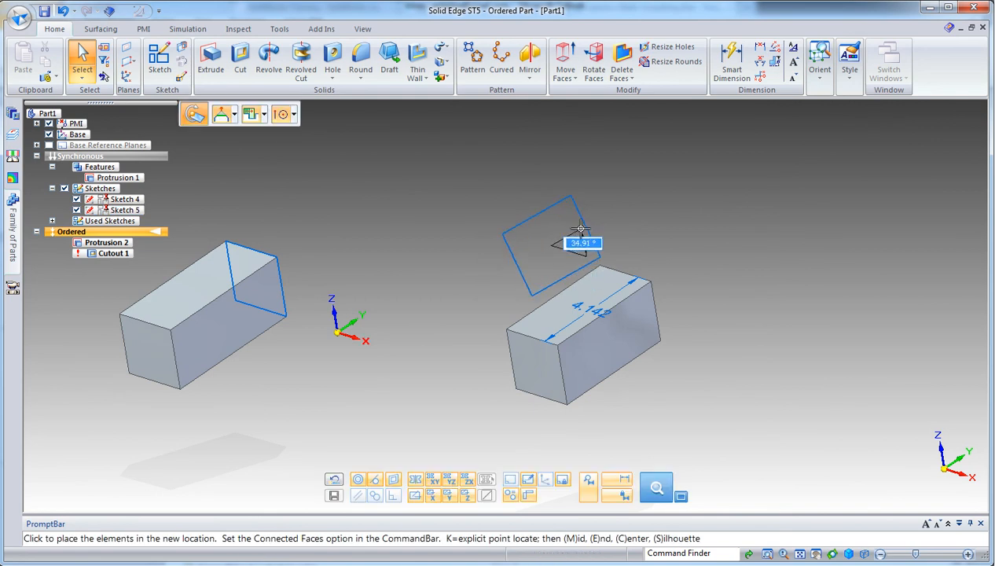
click(613, 230)
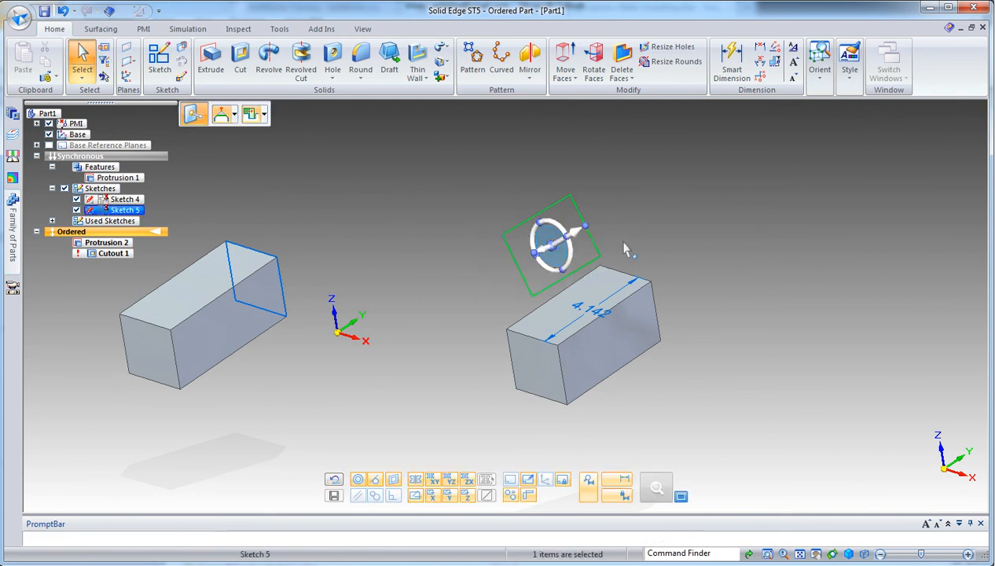
Step: Move the rotated Sketch 5 along positive X so its lower corner overlaps the synchronous protrusion, and clear the selection
mouse_move(564, 251)
mouse_down()
mouse_move(627, 290)
mouse_move(624, 279)
mouse_up()
click(628, 281)
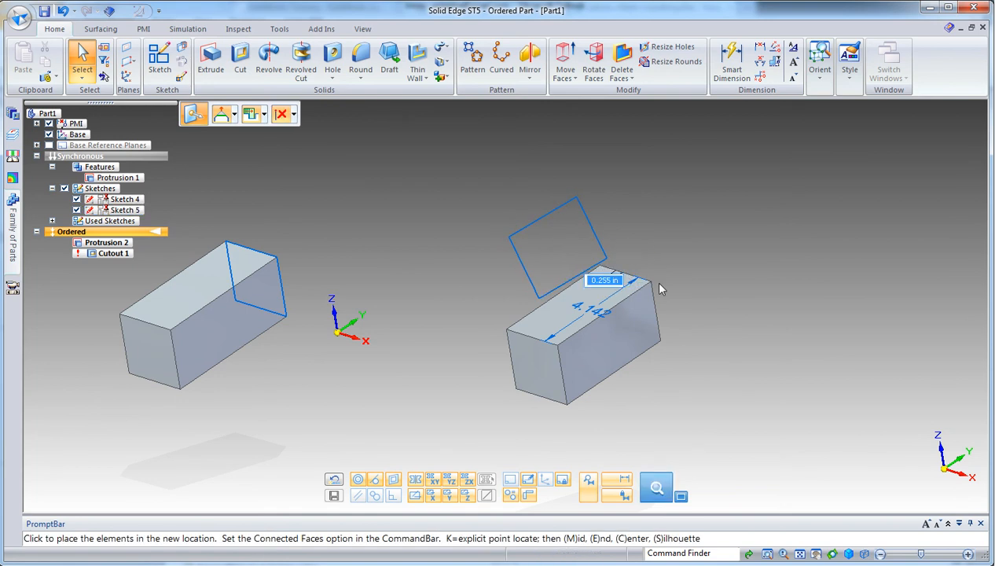
click(681, 293)
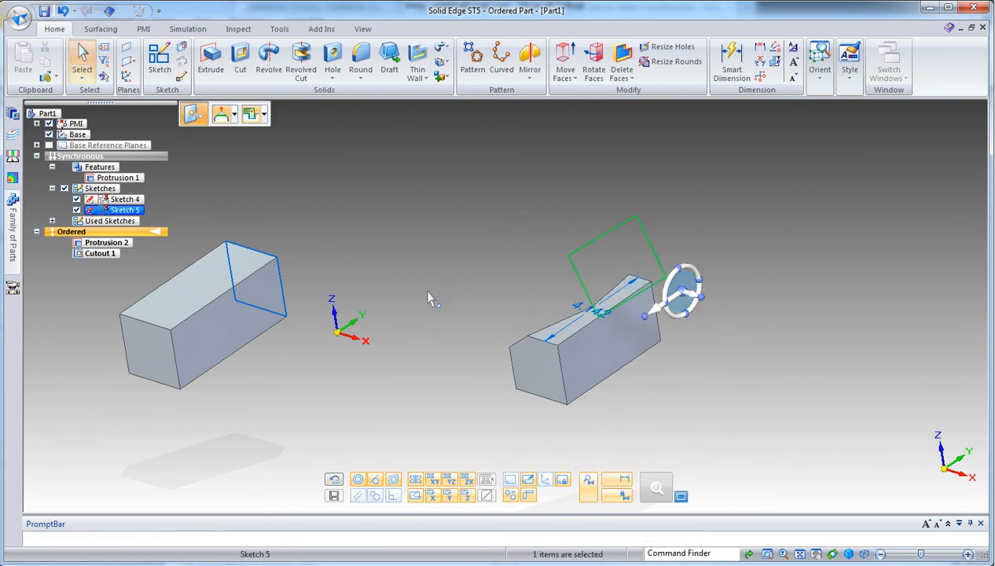
click(508, 315)
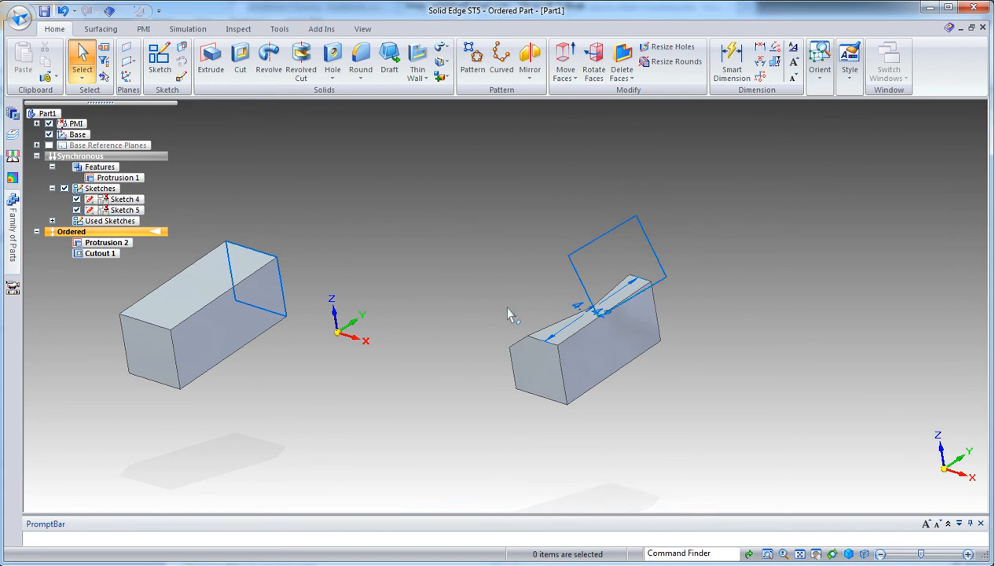
Step: Lengthen the rotated Sketch 5 rectangle by moving one of its end edges outward
middle_drag(481, 328, 591, 279)
click(553, 277)
drag(555, 288, 596, 269)
click(680, 253)
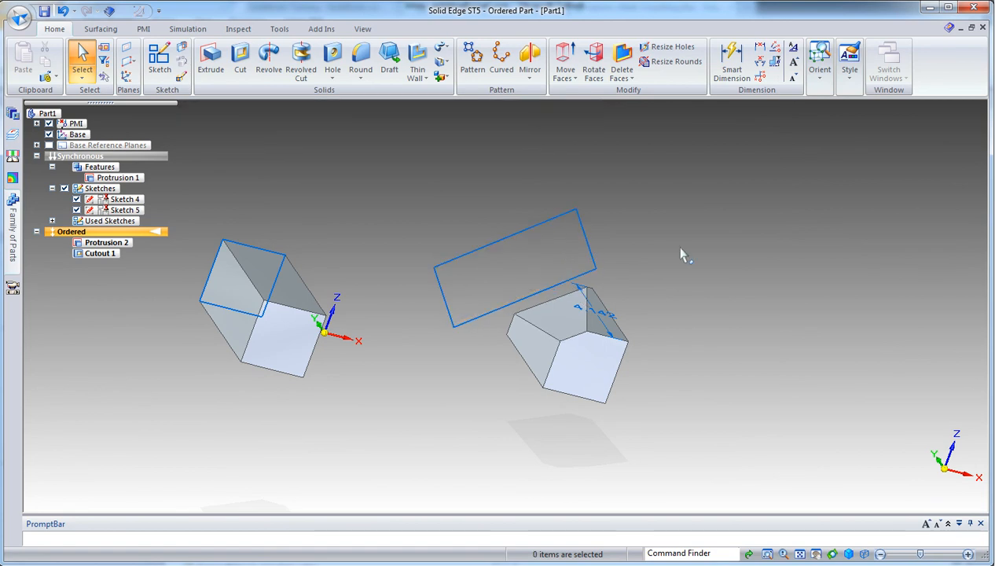
mouse_move(724, 249)
middle_down()
mouse_move(682, 251)
mouse_move(686, 263)
middle_up()
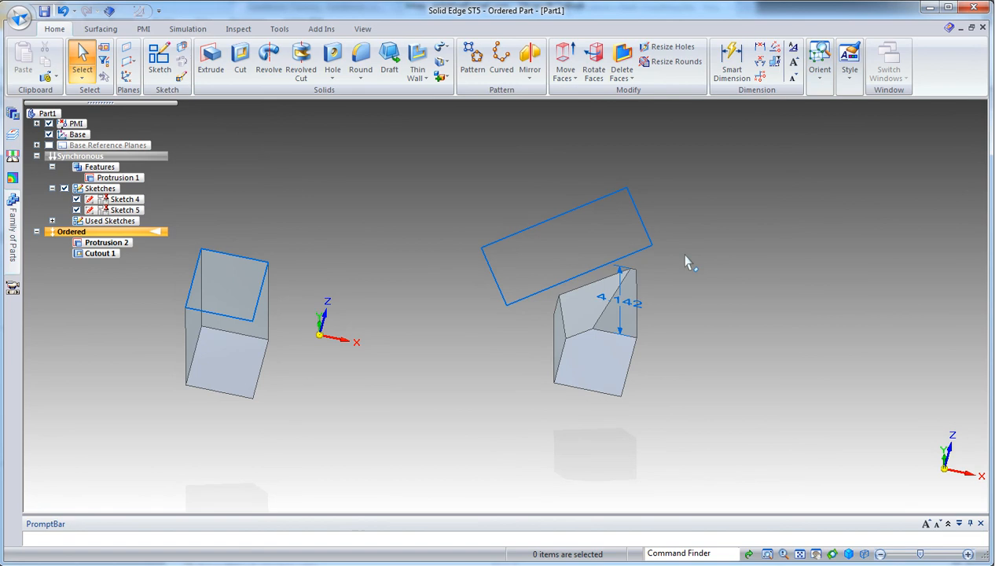